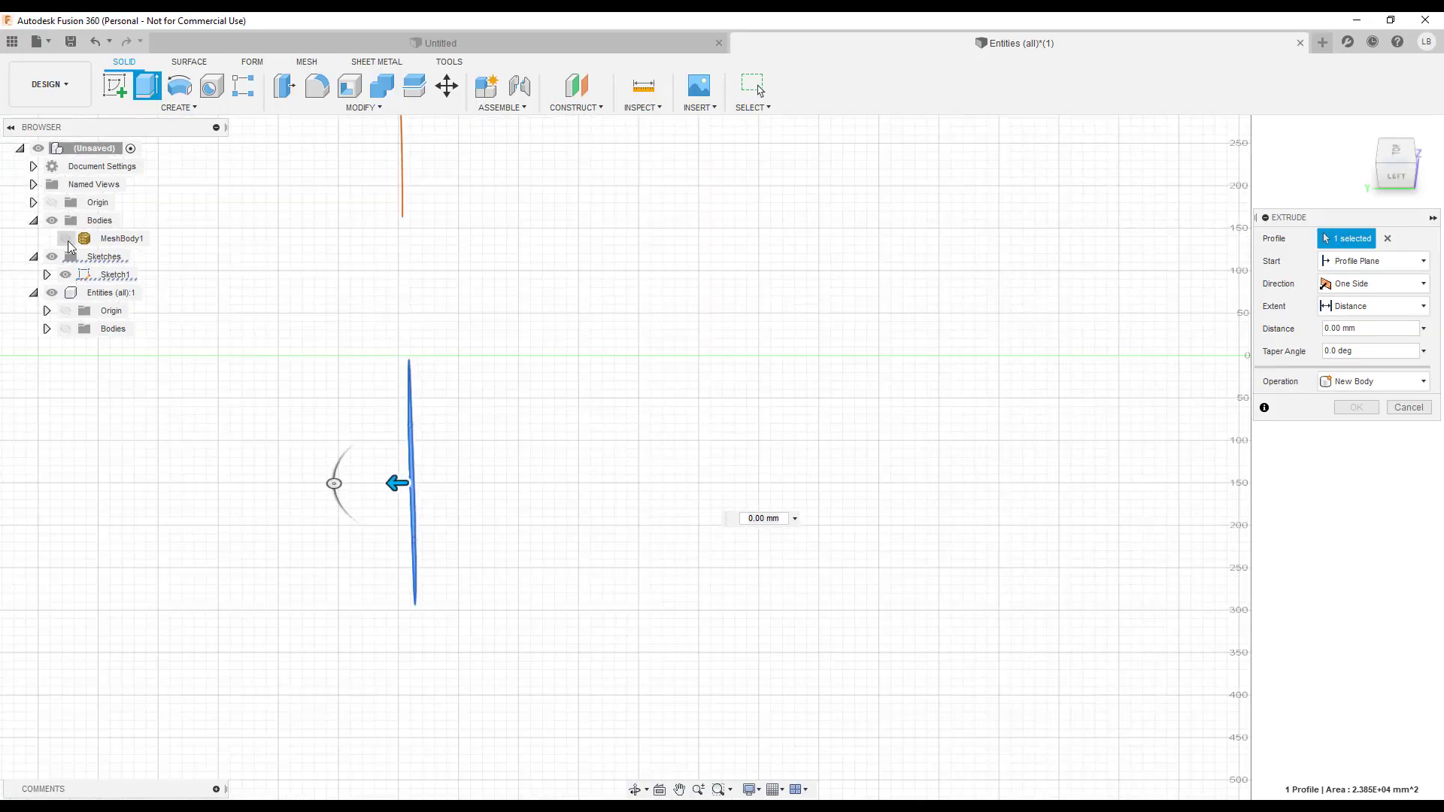
Step: Open the direction options for extruding the muffler profile
left_click(1390, 284)
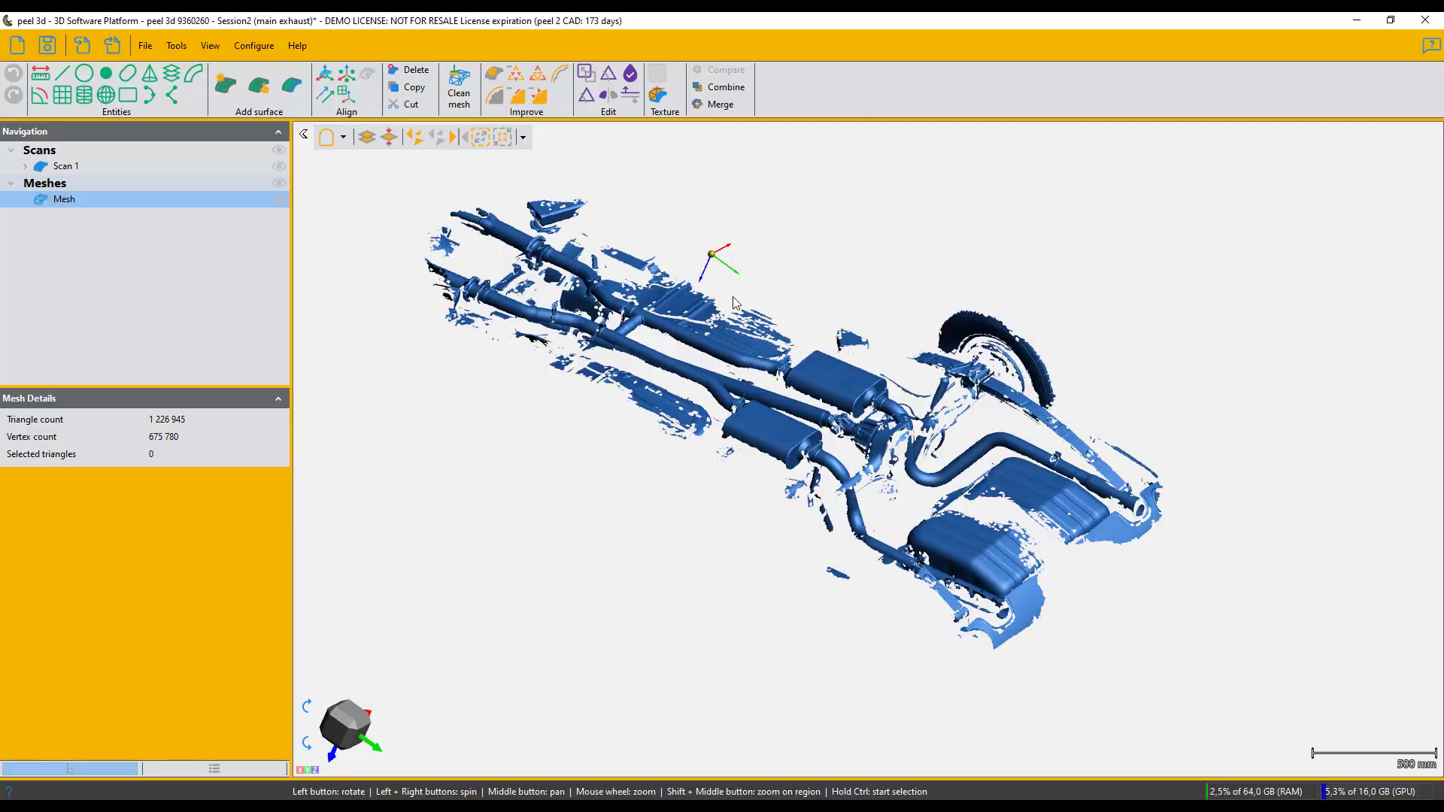
Step: In peel 3d, select the connected exhaust pipes and mufflers on the mesh, invert the selection and delete the surrounding scan geometry
mouse_move(736, 303)
left_mouse_down()
mouse_move(782, 305)
mouse_move(745, 301)
left_mouse_up()
left_click(516, 244)
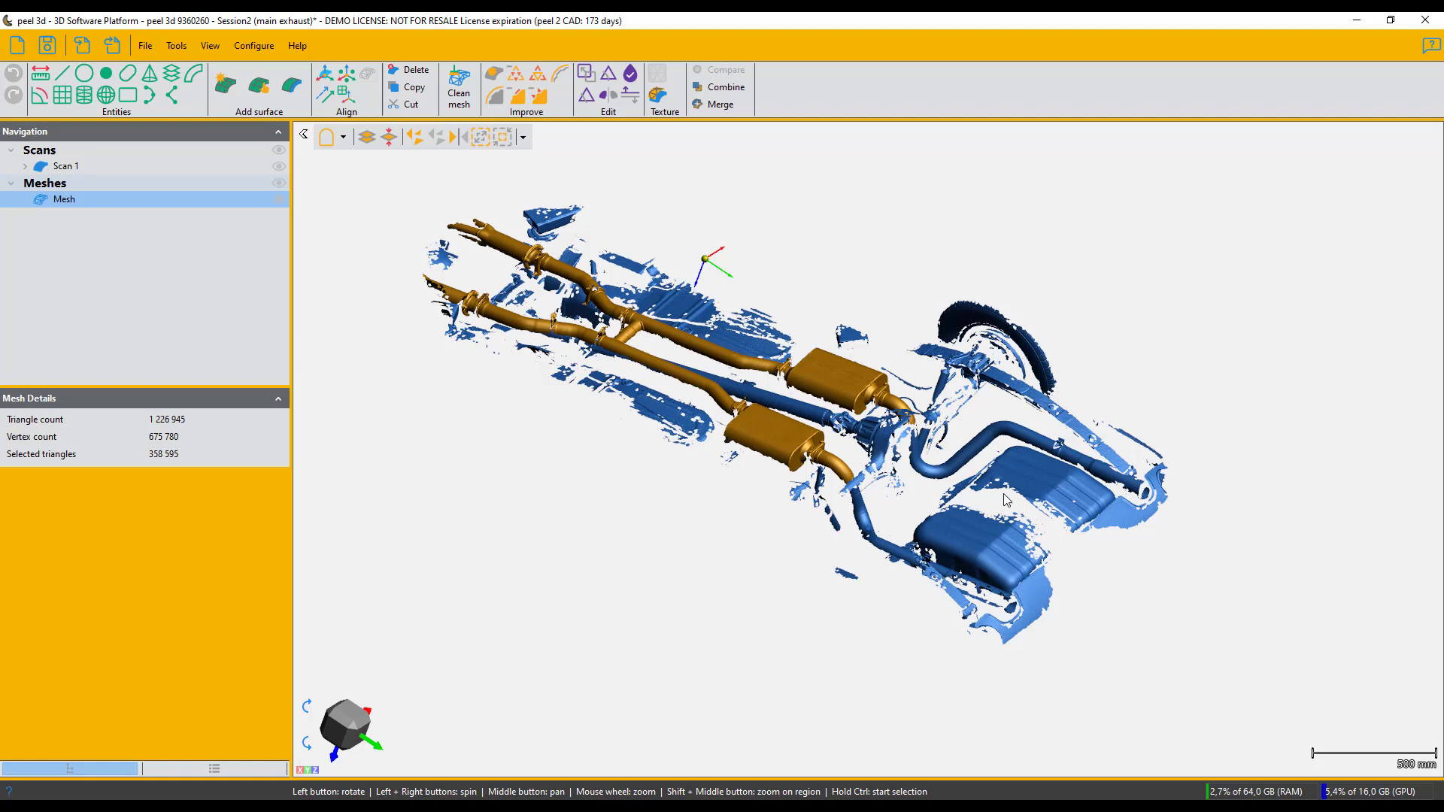
scroll(756, 536, "up", 4)
scroll(765, 538, "down", 4)
left_click(454, 136)
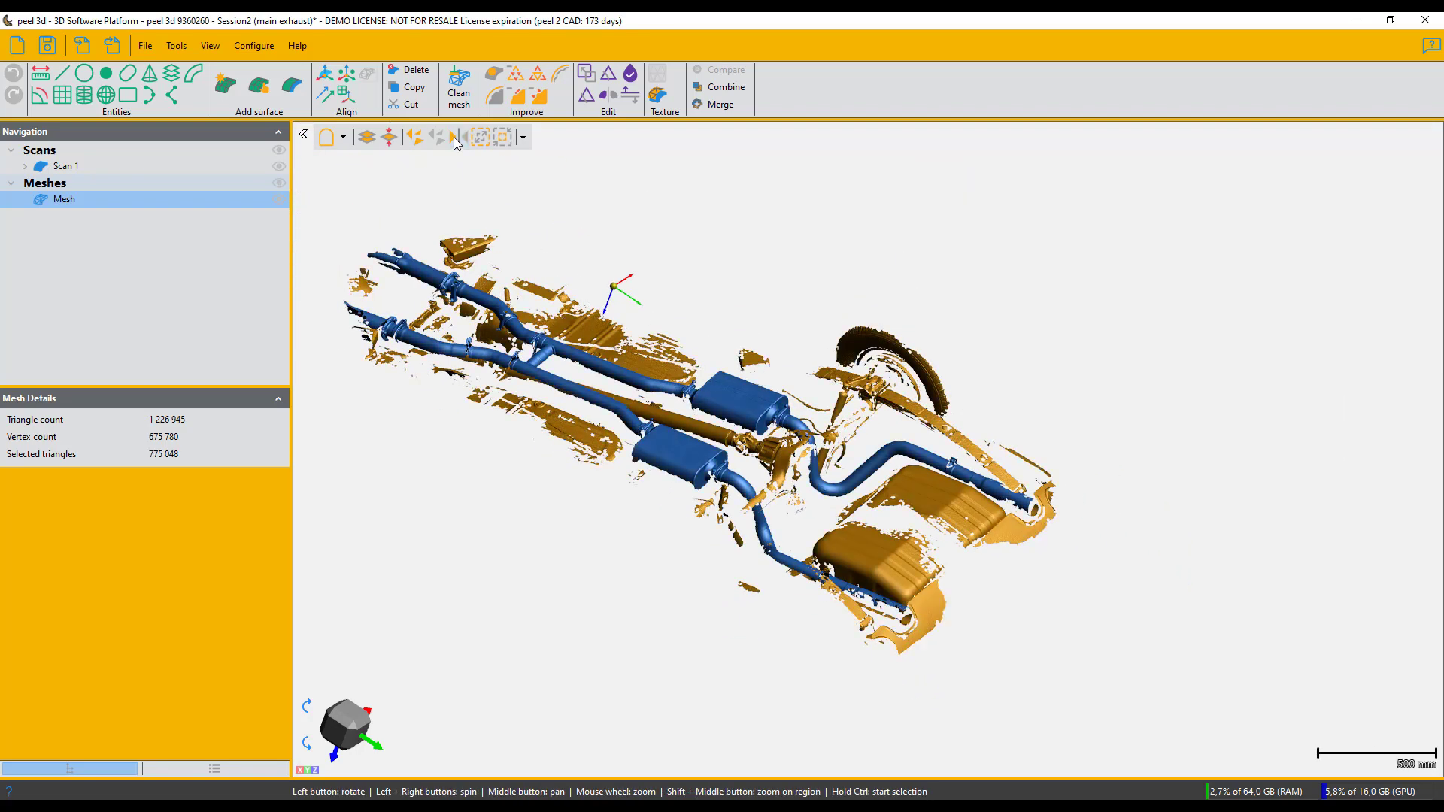
key("Delete")
left_click(282, 166)
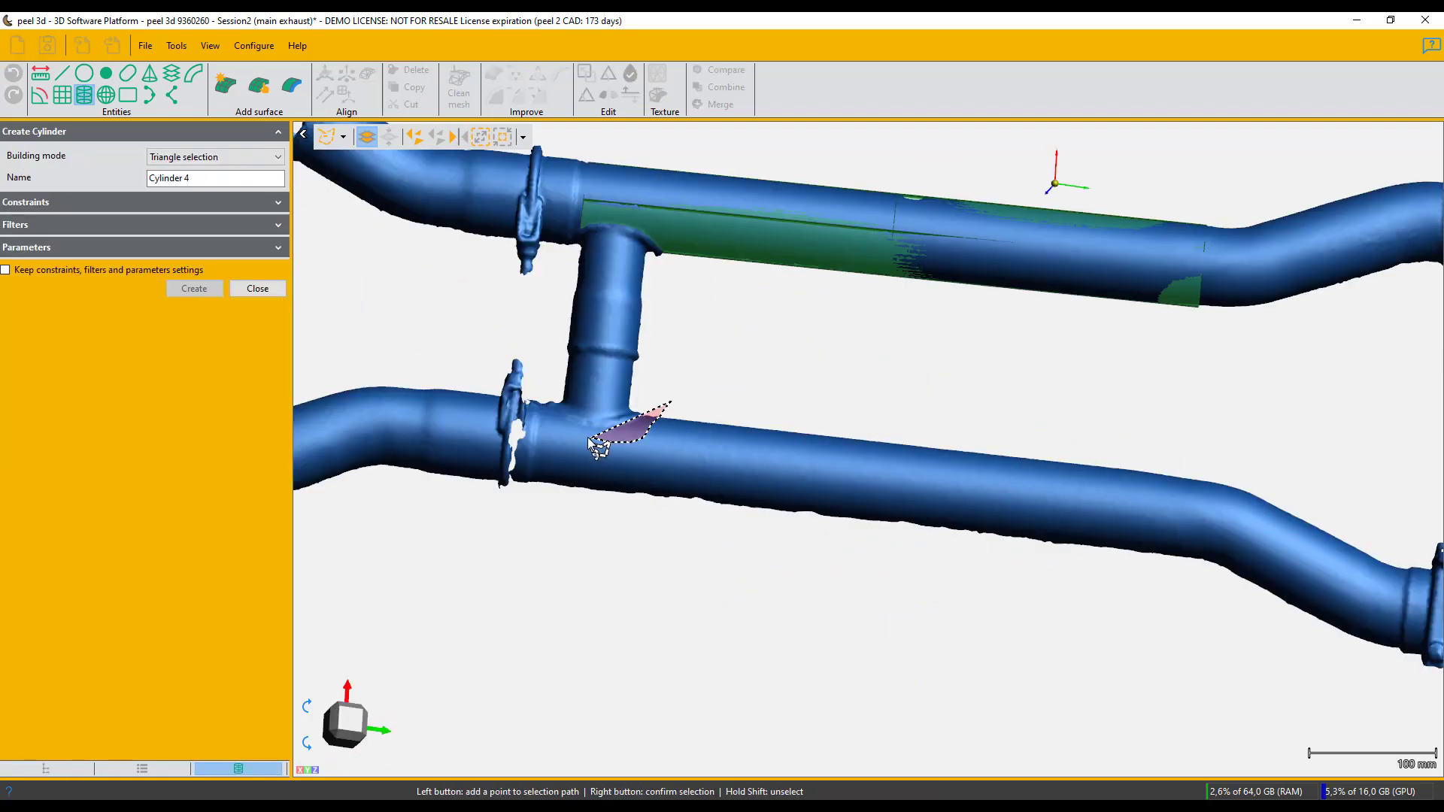
Step: Outline the straight section of the lower pipe beside the crossover as the triangle selection for a fitted cylinder
left_click(662, 579)
left_click(1163, 584)
left_click(1186, 454)
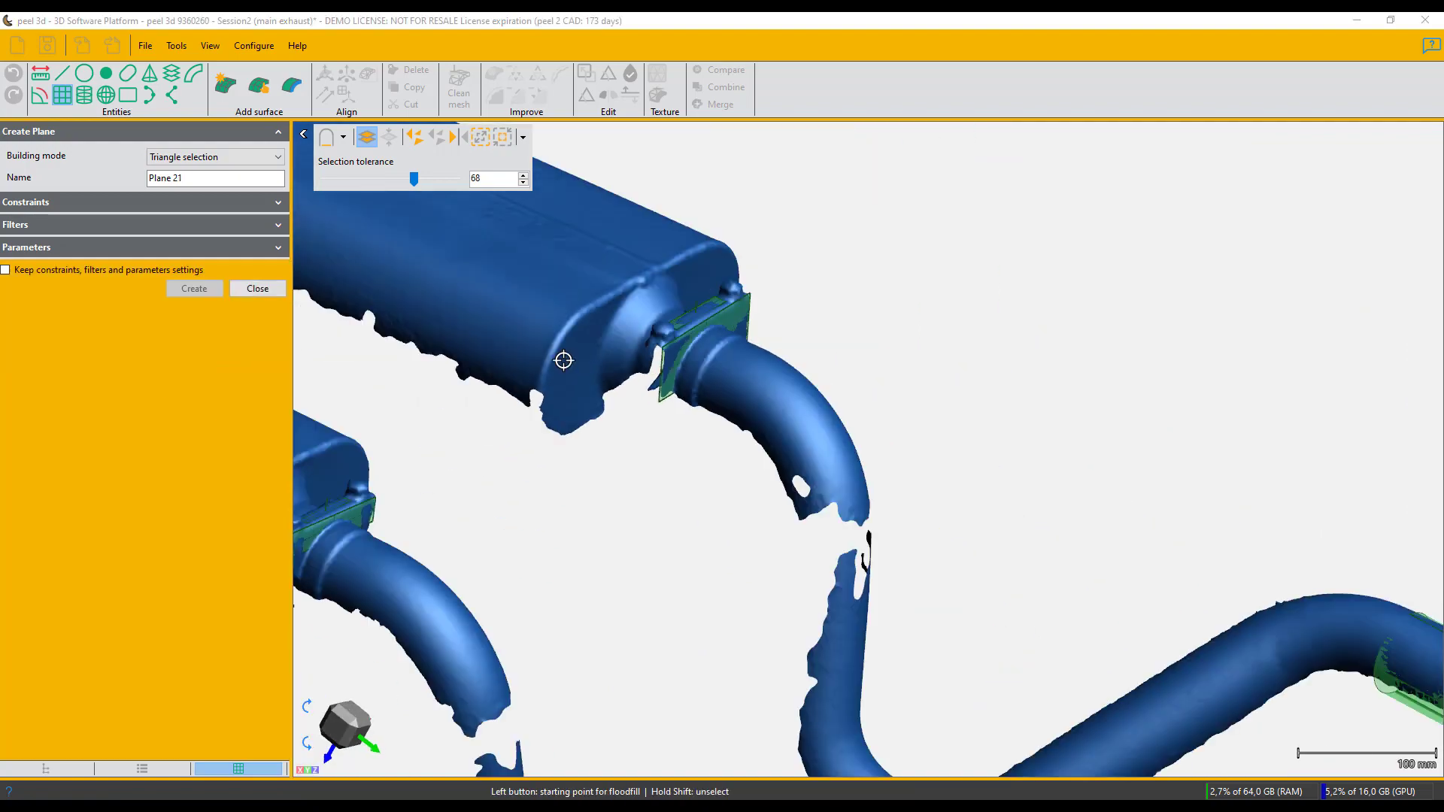
Step: Create a plane from a triangle selection on the muffler's flat end face
left_click(194, 386)
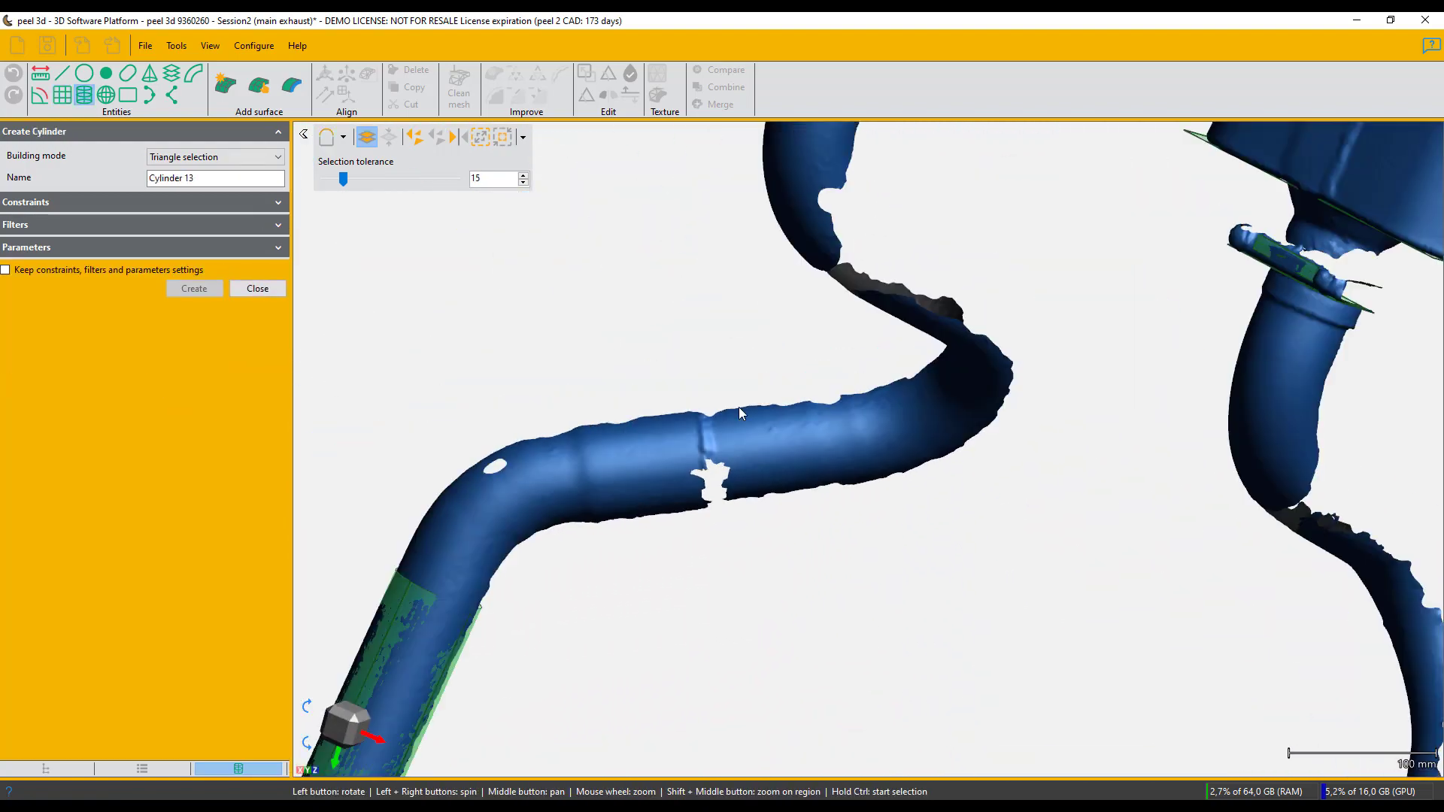
Step: Switch to free-form selection and outline the short straight tailpipe section beside the weld for a fitted cylinder
left_click(343, 136)
left_click(421, 178)
left_click(735, 387)
left_click(820, 384)
left_click(855, 527)
left_click(812, 556)
left_click(716, 553)
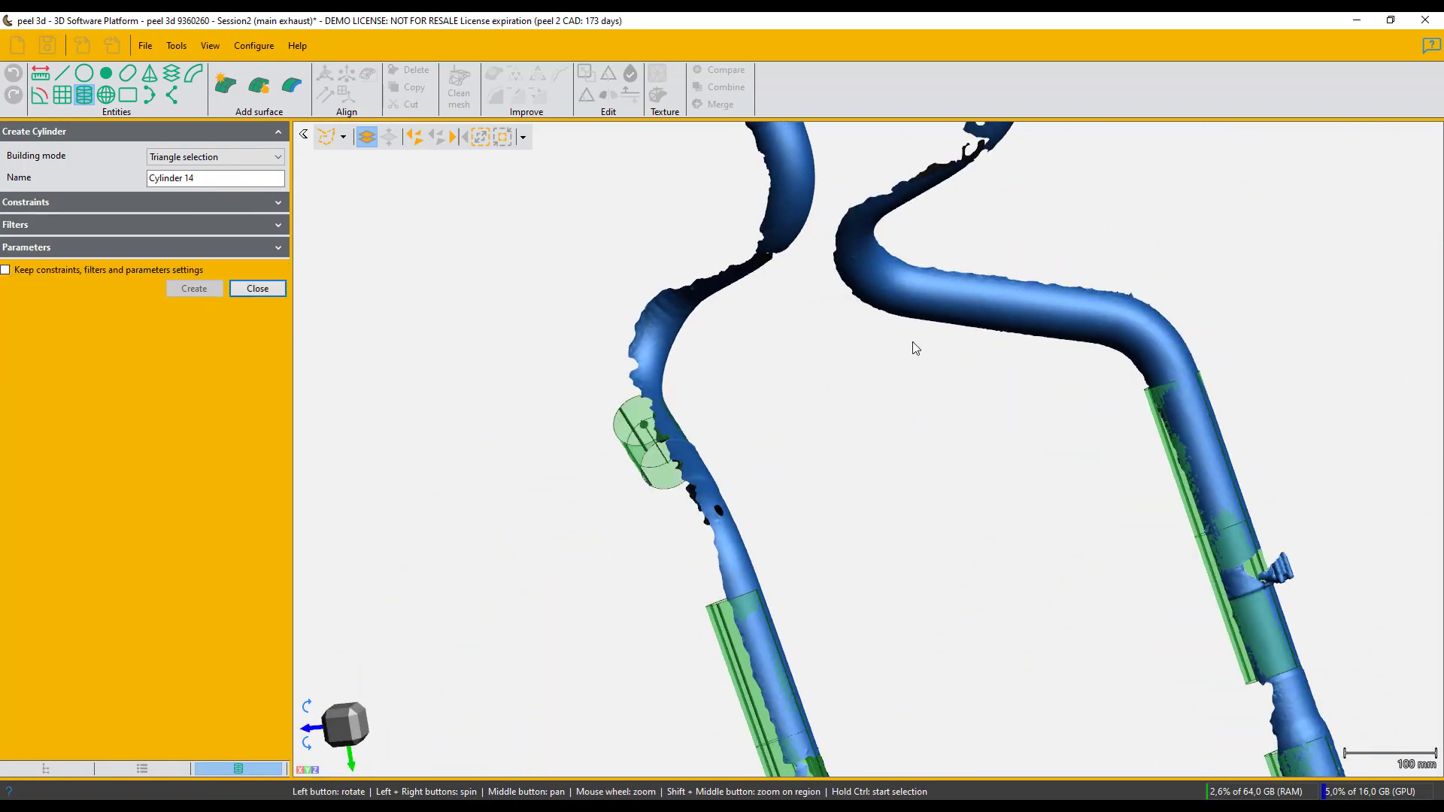
Step: Outline the straight section between the two bends of the other tailpipe for a fitted cylinder
left_click(950, 254)
left_click(922, 317)
left_click(978, 371)
right_click(1085, 398)
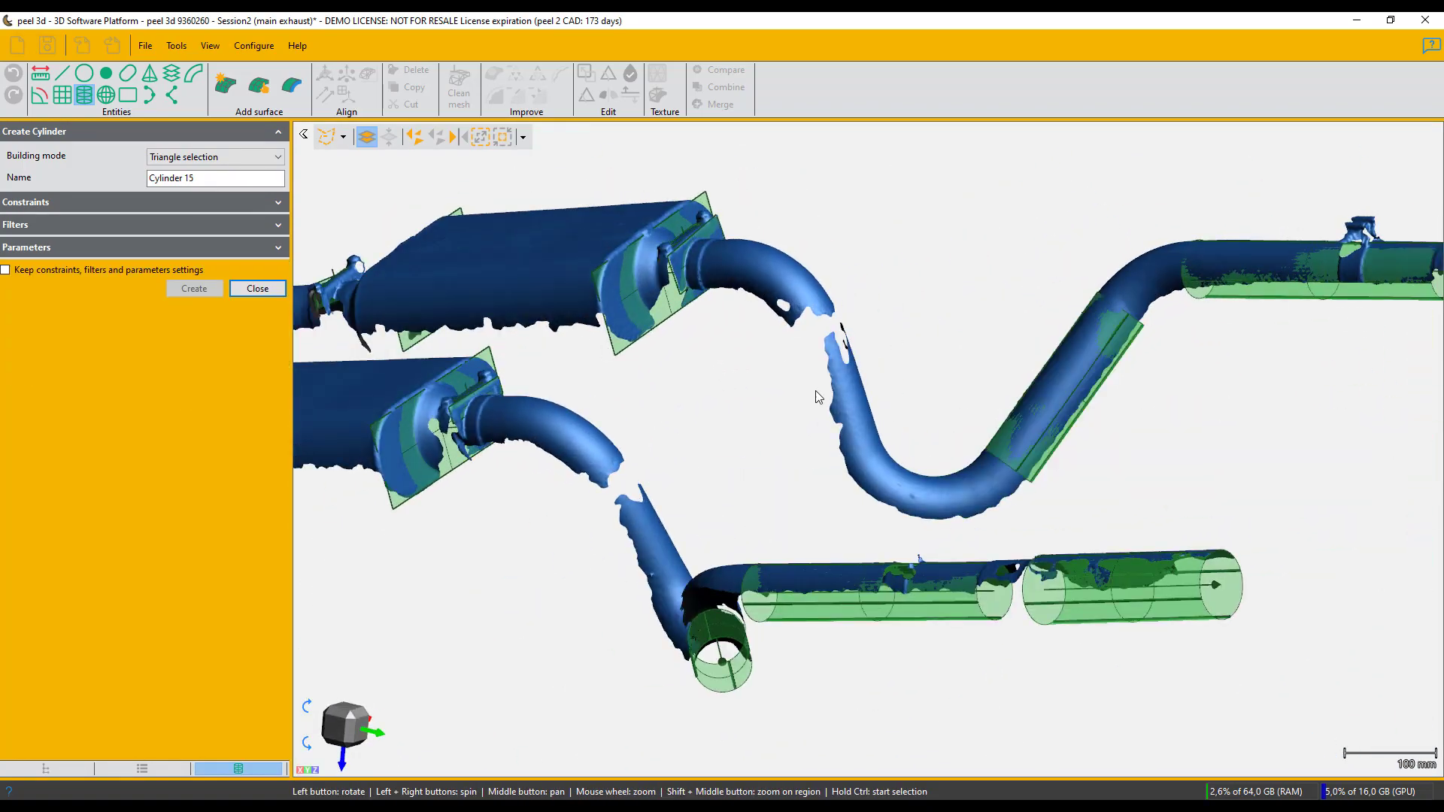
scroll(816, 402, "down", 8)
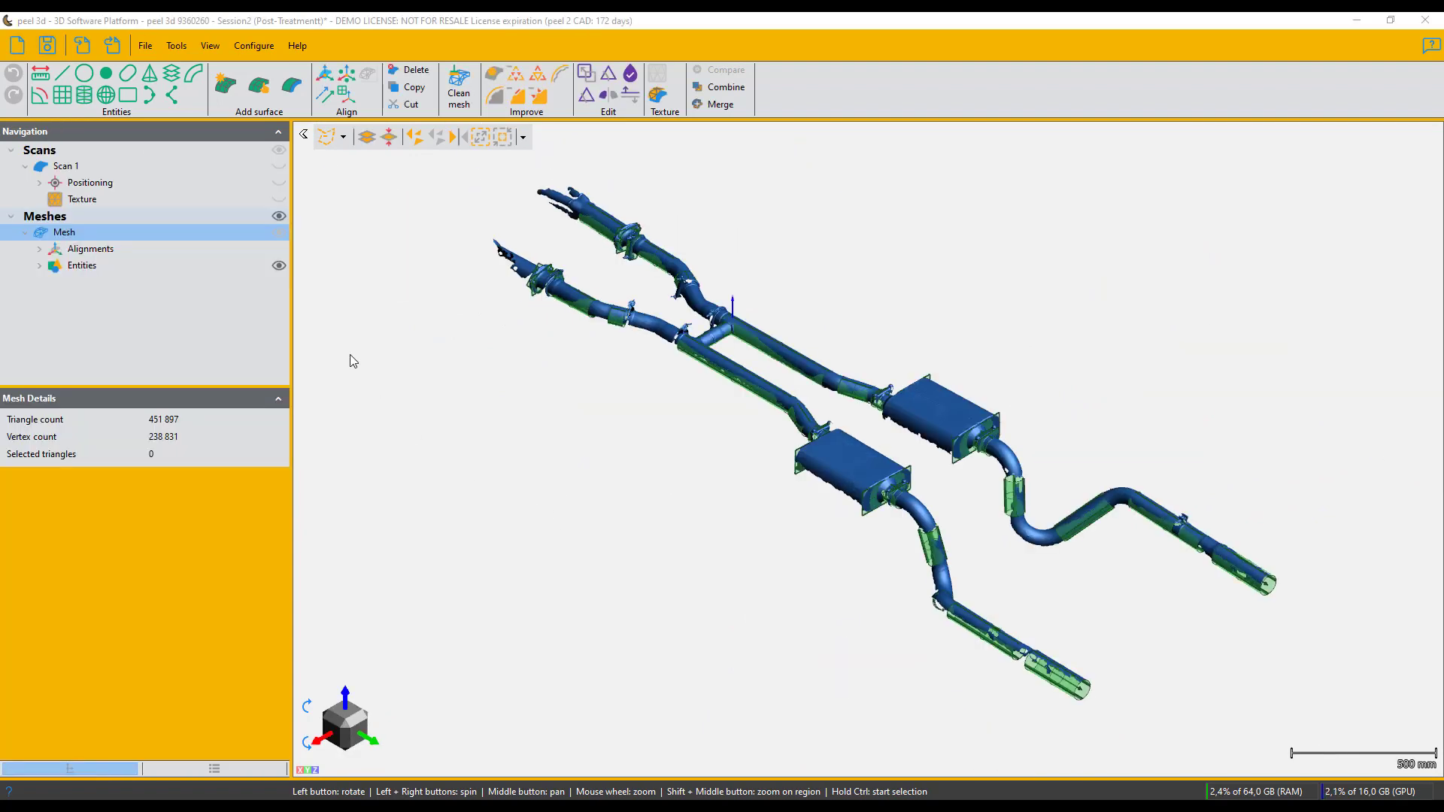
Step: View the extracted planes, cylinders and cones without the exhaust mesh, and restore the mesh display
left_click(279, 235)
left_click(280, 268)
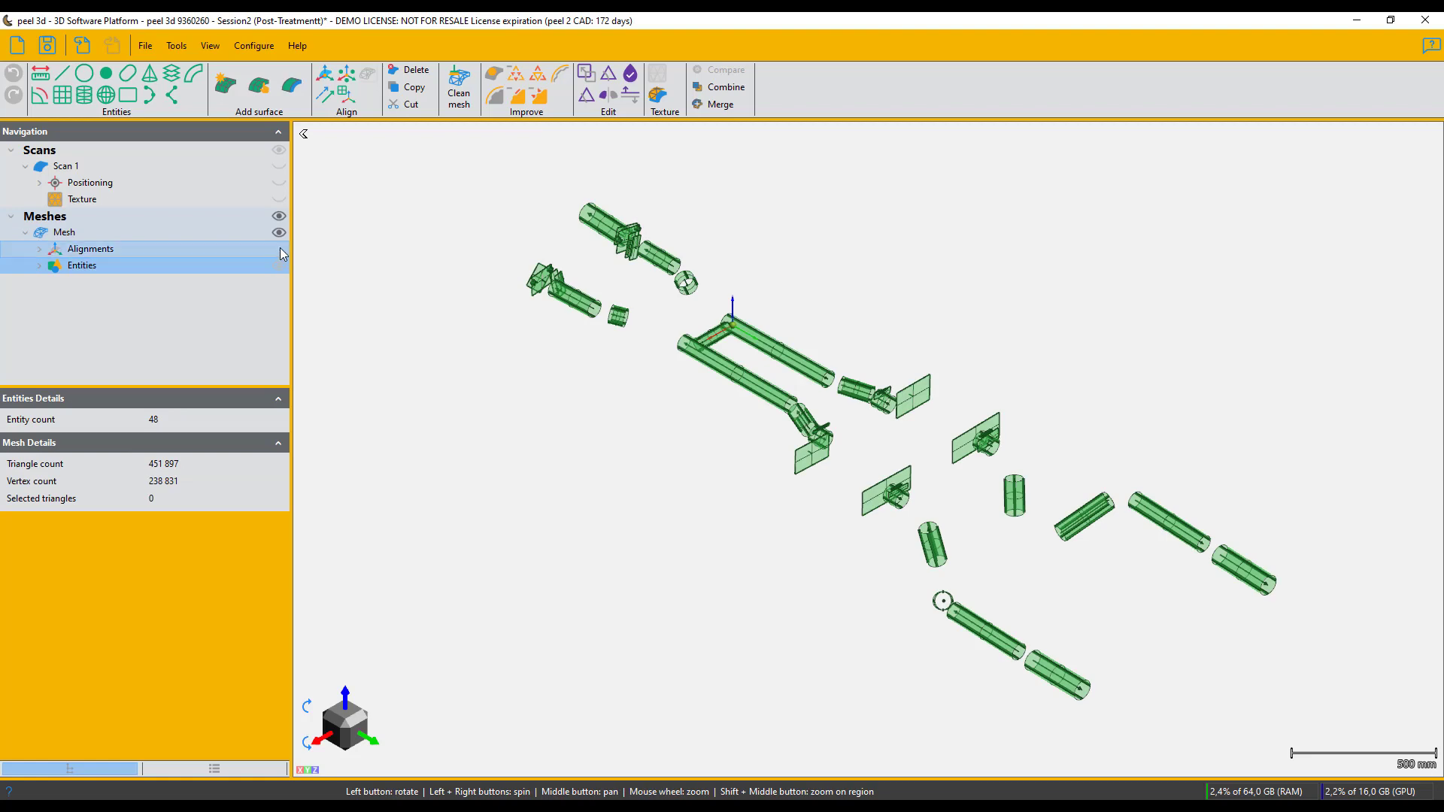
left_click(280, 265)
left_click(279, 232)
Step: Select all the mesh's entities from Plane 1 to Cone 3 and export them to an IGES file in the Exhaust folder
left_click(39, 266)
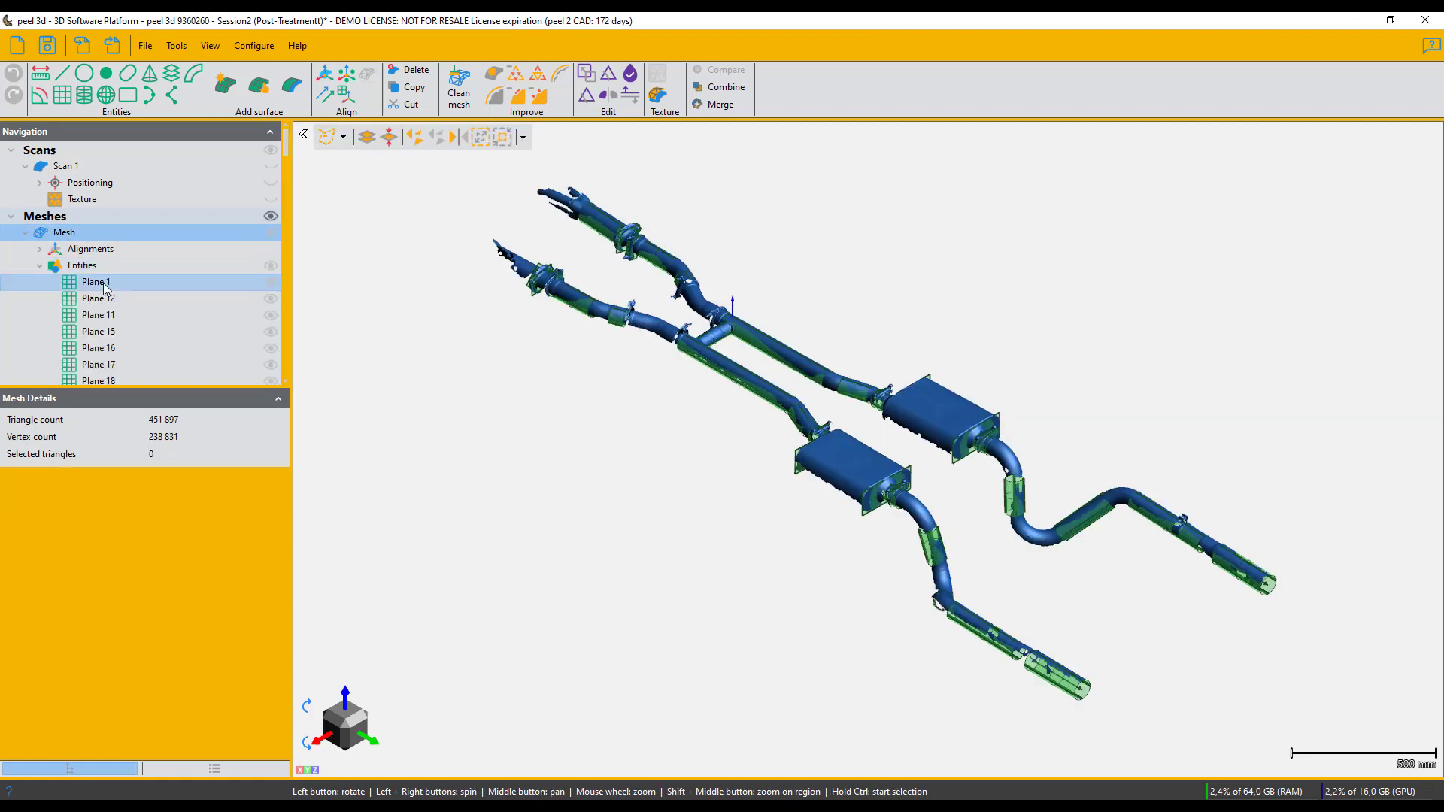
left_click(106, 288)
scroll(169, 318, "down", 10)
left_click(116, 375, "shift")
right_click(161, 313)
left_click(164, 340)
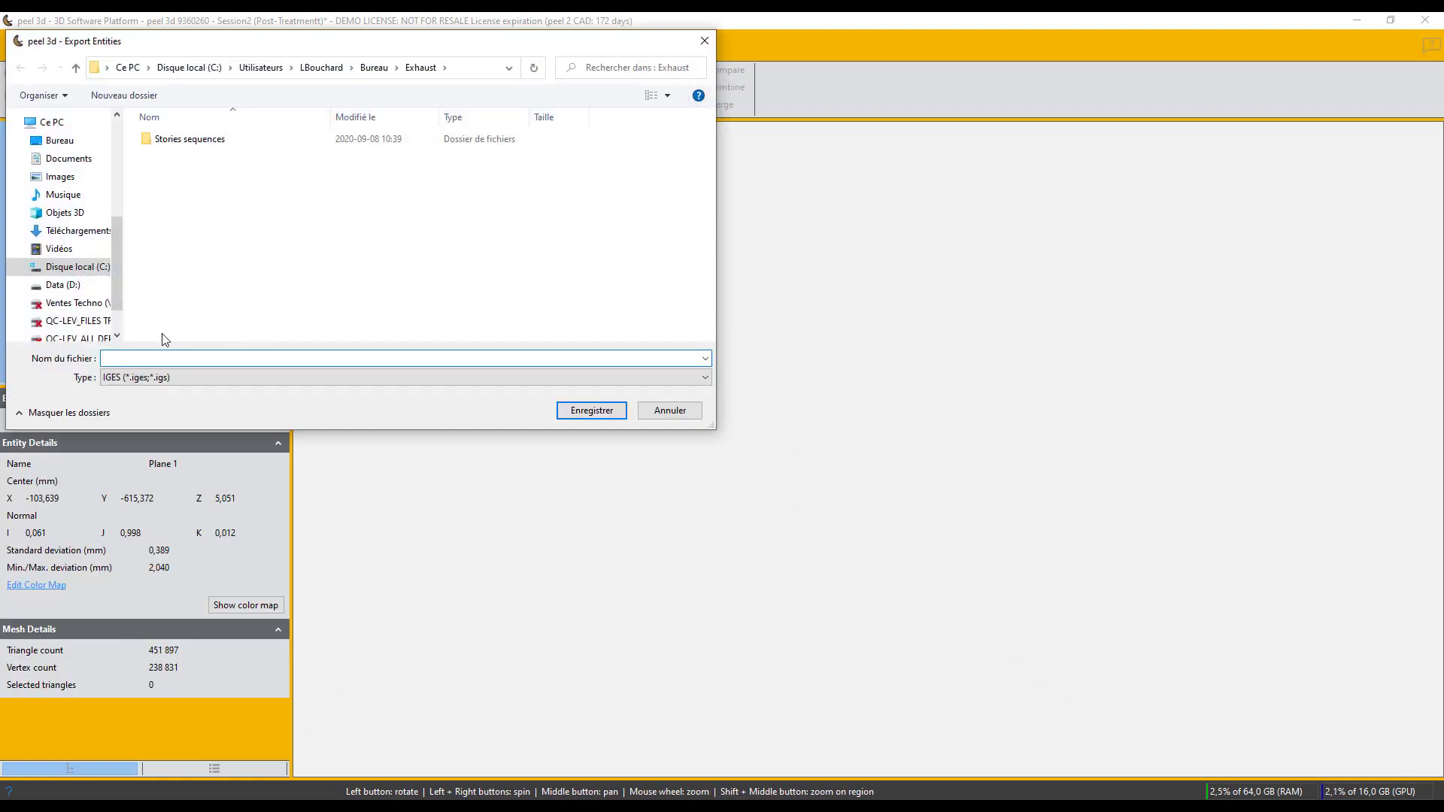
left_click(591, 410)
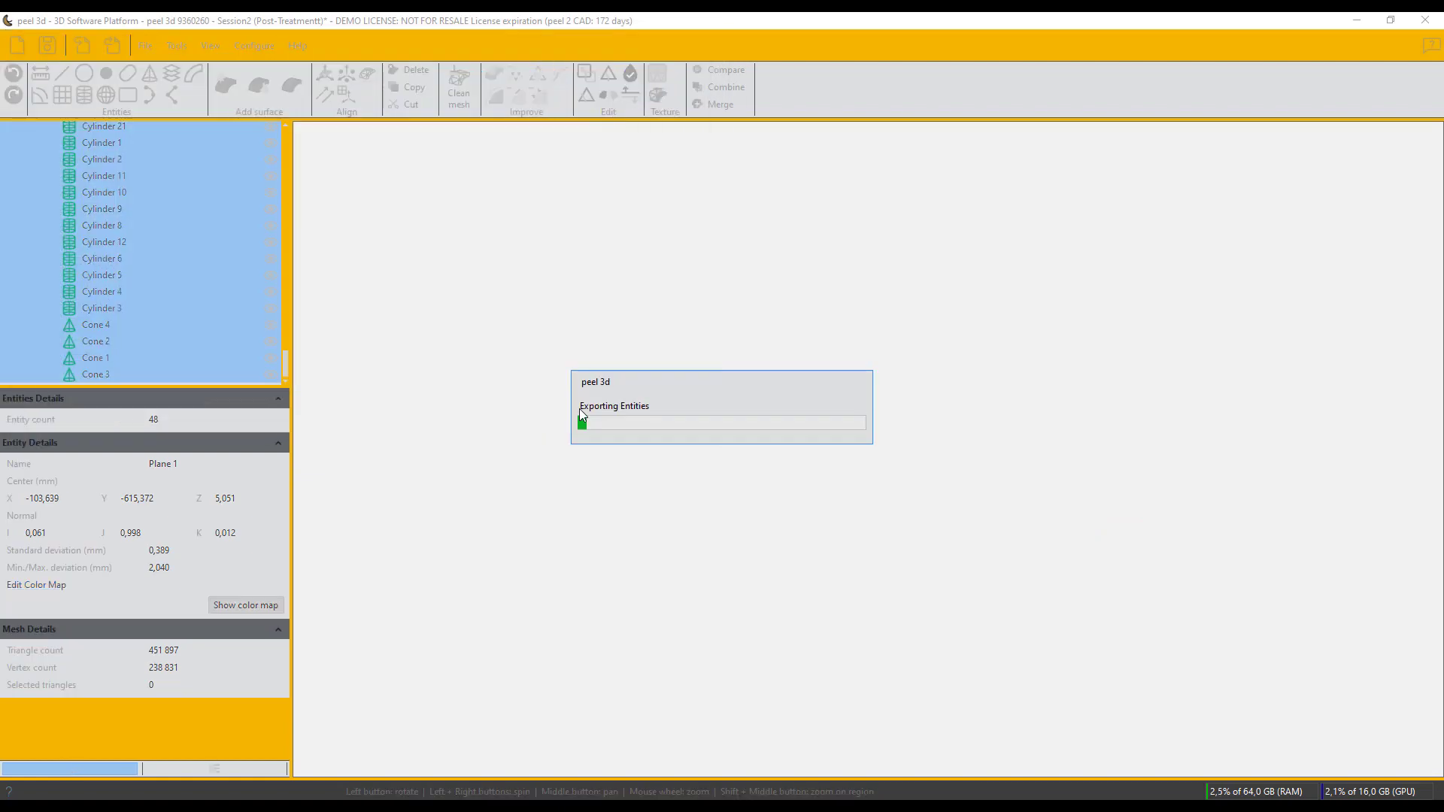
Step: Export the exhaust mesh as the file Mesh.stl
scroll(220, 263, "up", 10)
left_click(210, 204)
left_click(145, 45)
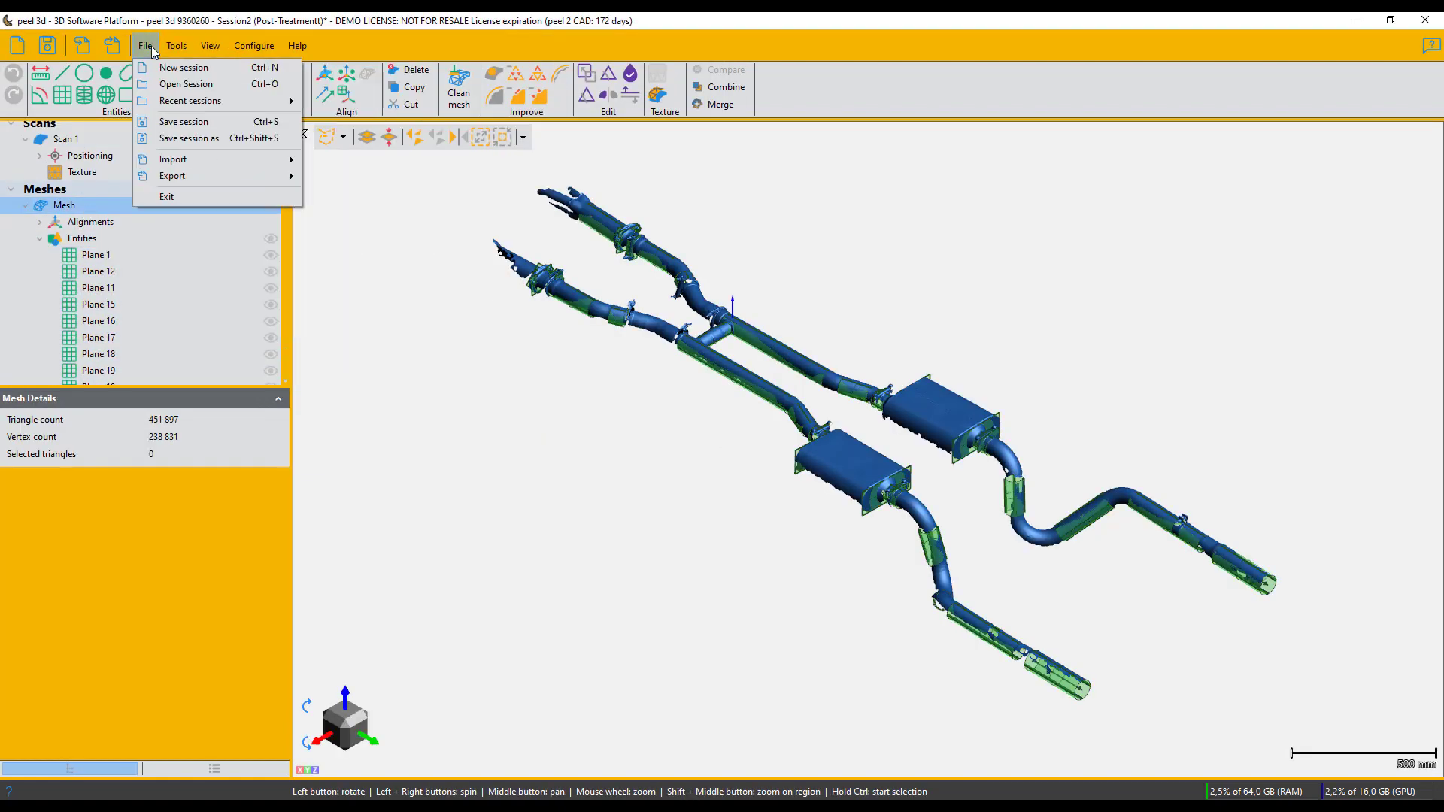
mouse_move(174, 177)
left_click(351, 194)
left_click(607, 418)
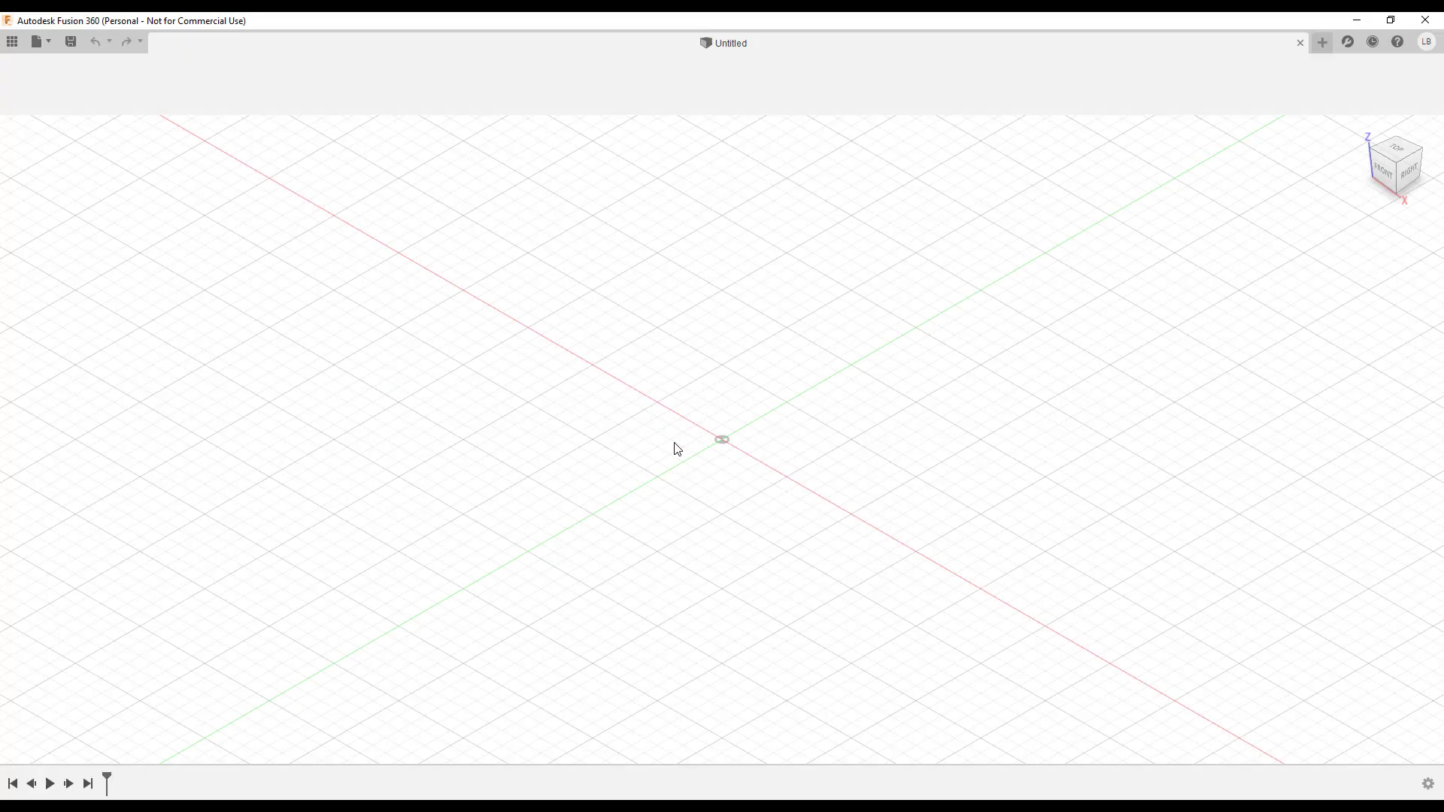
Step: Switch to Fusion 360 and open the exported entities file Entities (all).igs
left_click(36, 41)
left_click(49, 142)
double_click(175, 157)
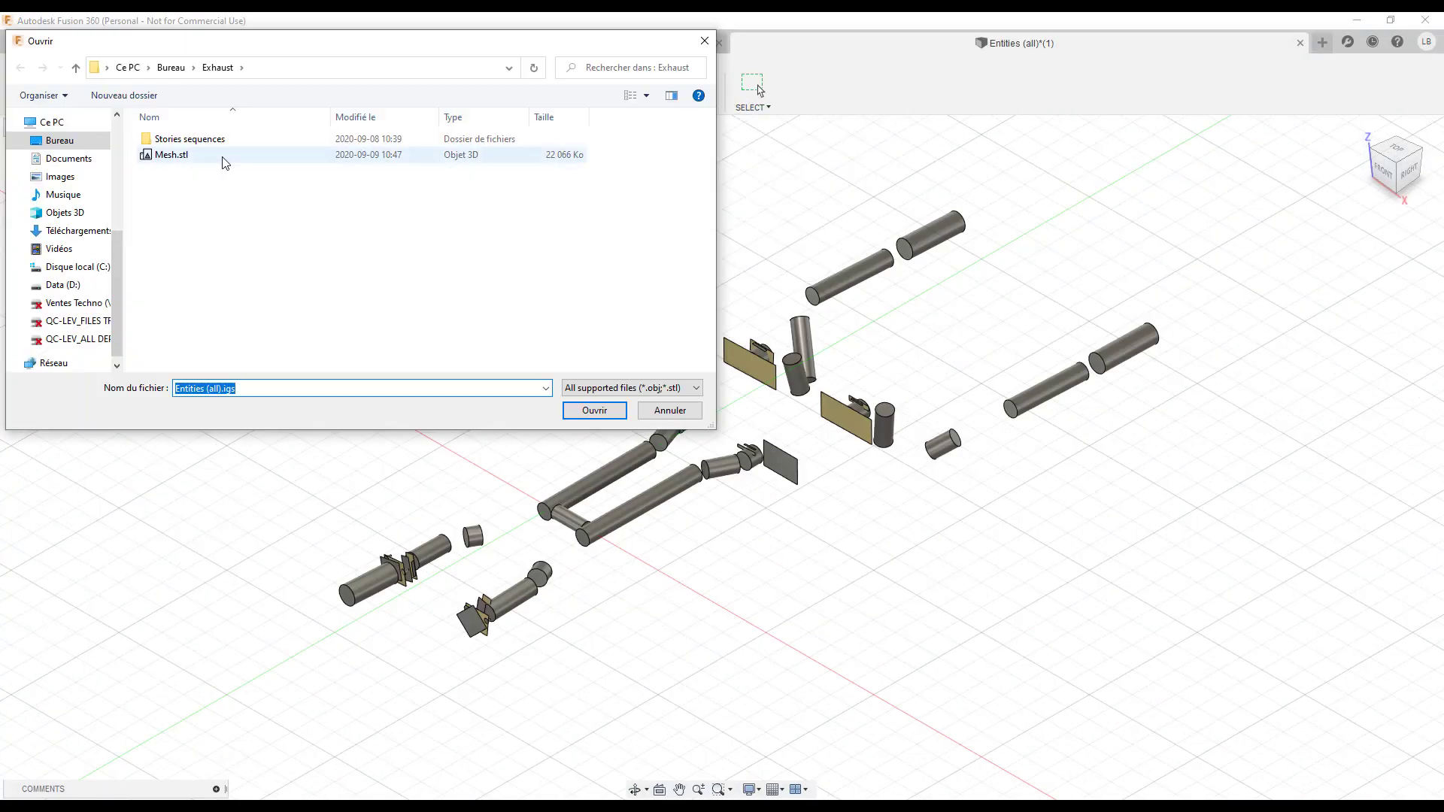
Step: Insert Mesh.stl into the design with millimetres as the unit type
double_click(225, 158)
scroll(670, 473, "up", 5)
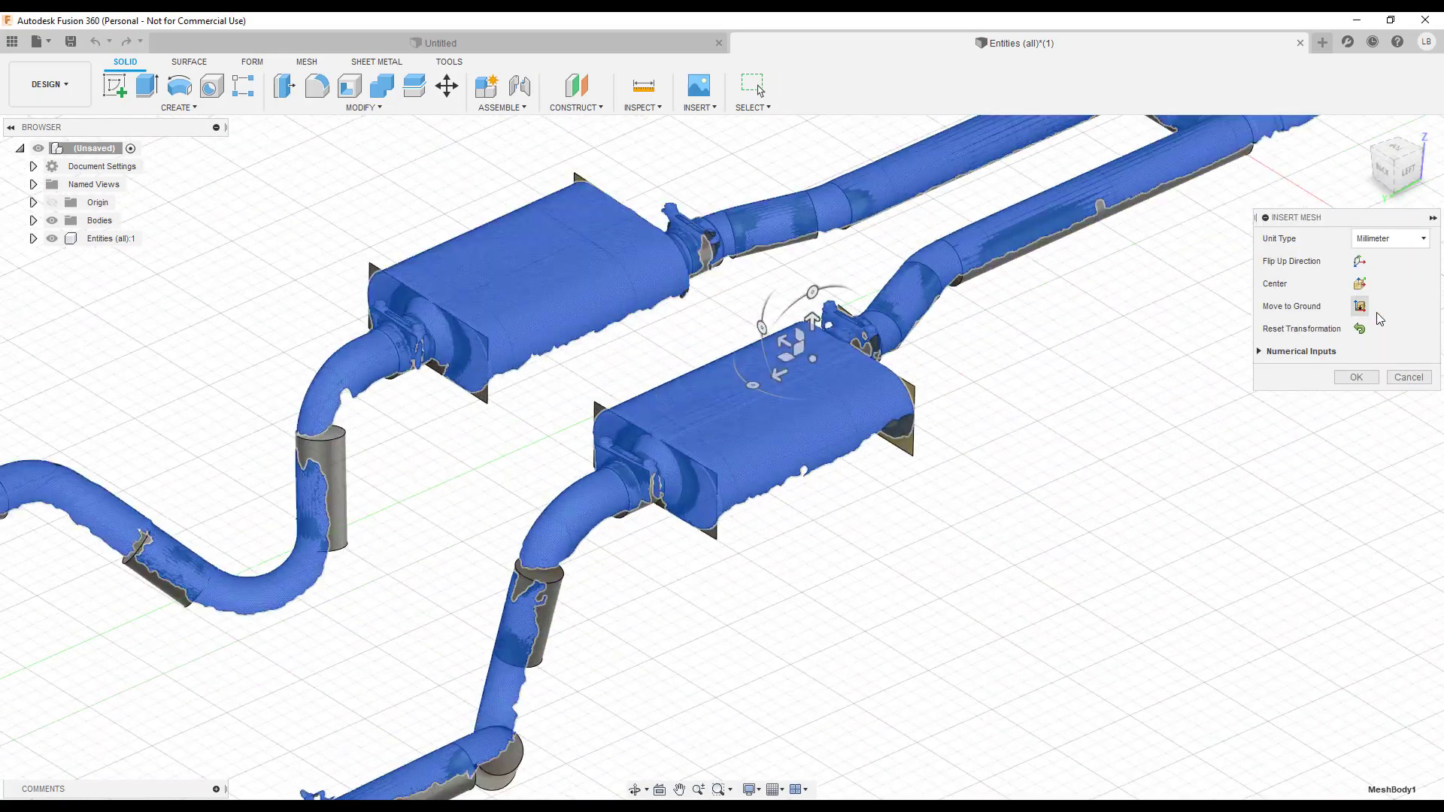
left_click(1356, 376)
Step: Create a mesh section sketch of the exhaust mesh on a plane offset slightly inward from the muffler's end plane
scroll(655, 452, "up", 4)
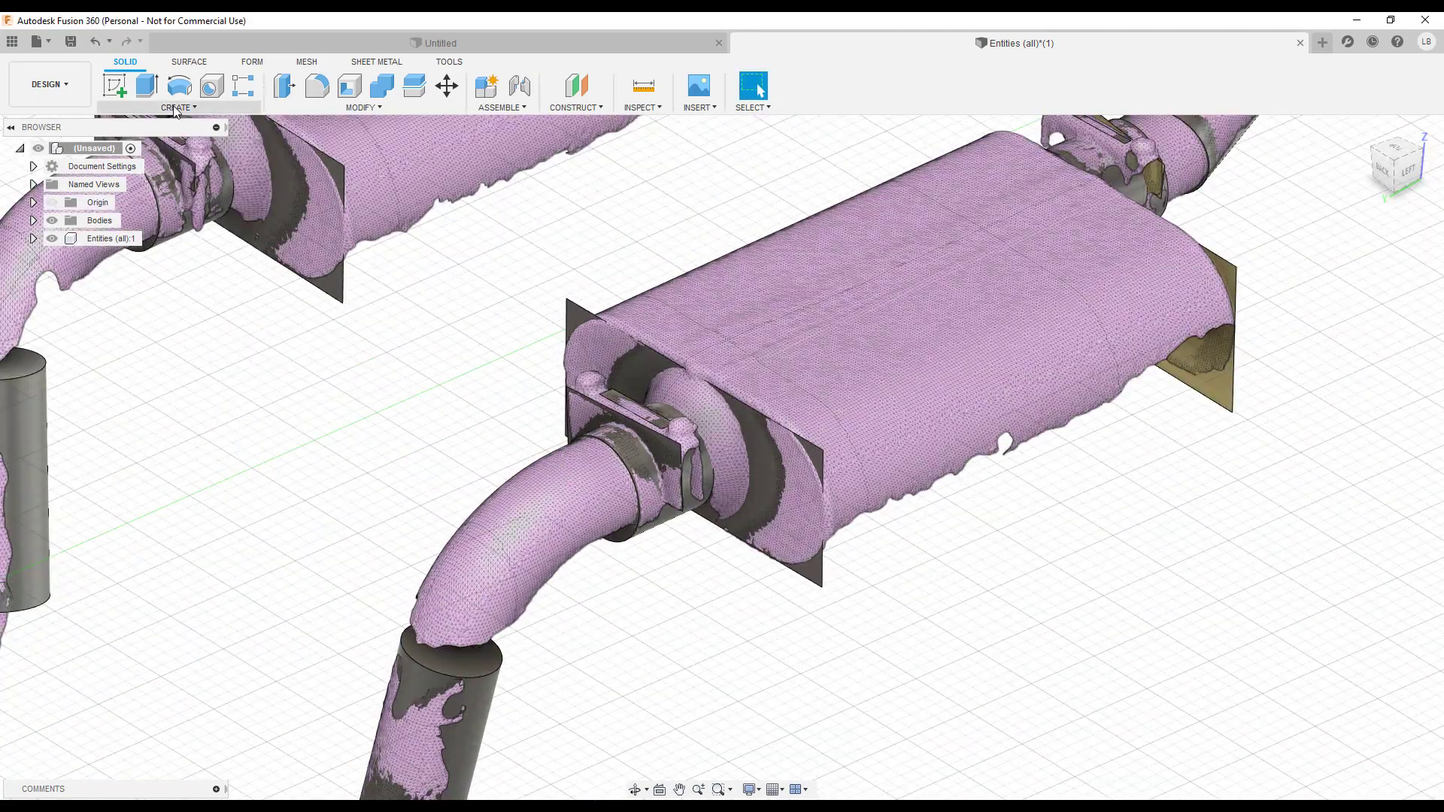
left_click(178, 107)
left_click(197, 554)
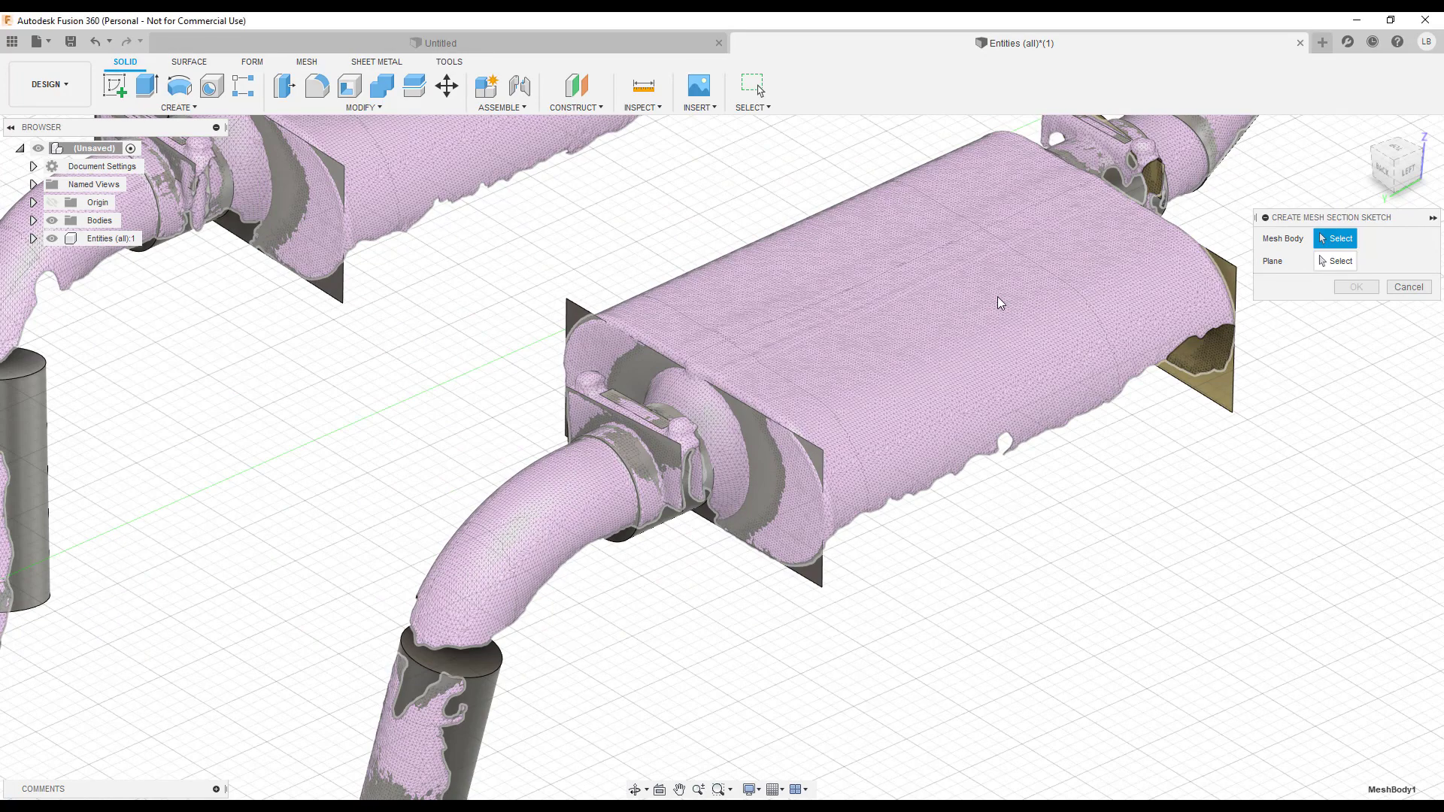
left_click(999, 303)
left_click(573, 320)
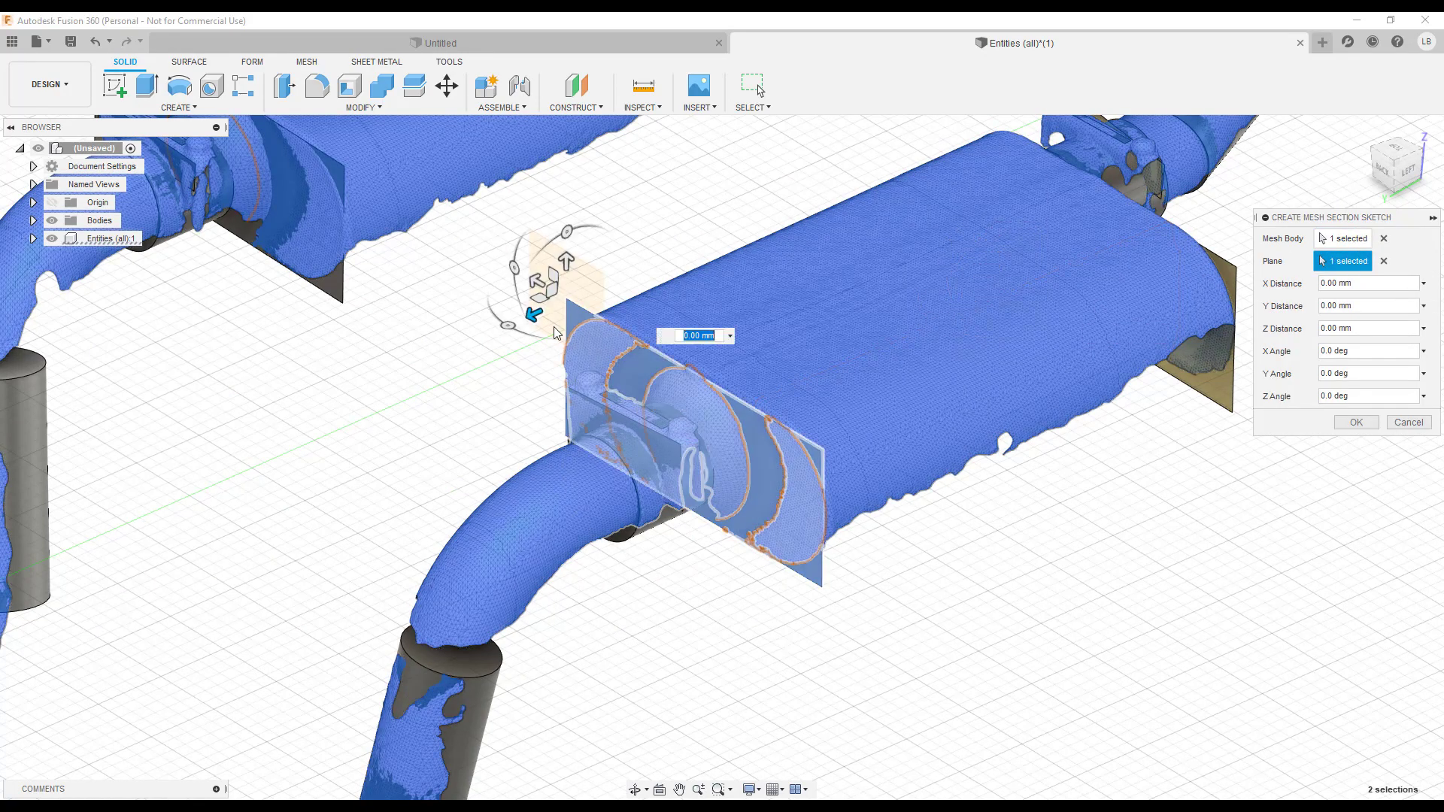
mouse_move(573, 319)
left_mouse_down()
mouse_move(489, 349)
mouse_move(578, 305)
mouse_move(570, 316)
left_mouse_up()
left_click(1355, 423)
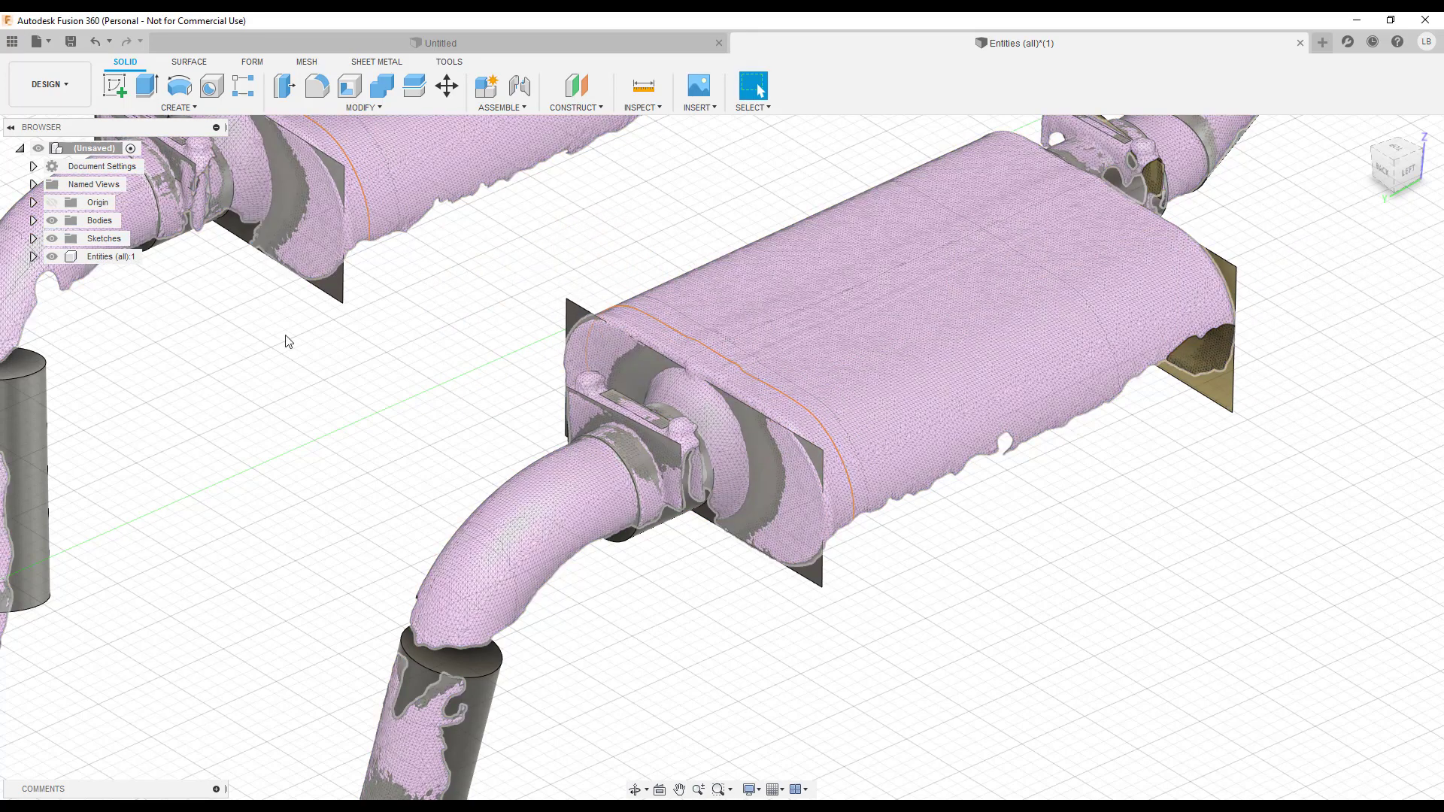
Step: Hide the mesh body and fit arcs and a straight line to the muffler's section curve
left_click(66, 238)
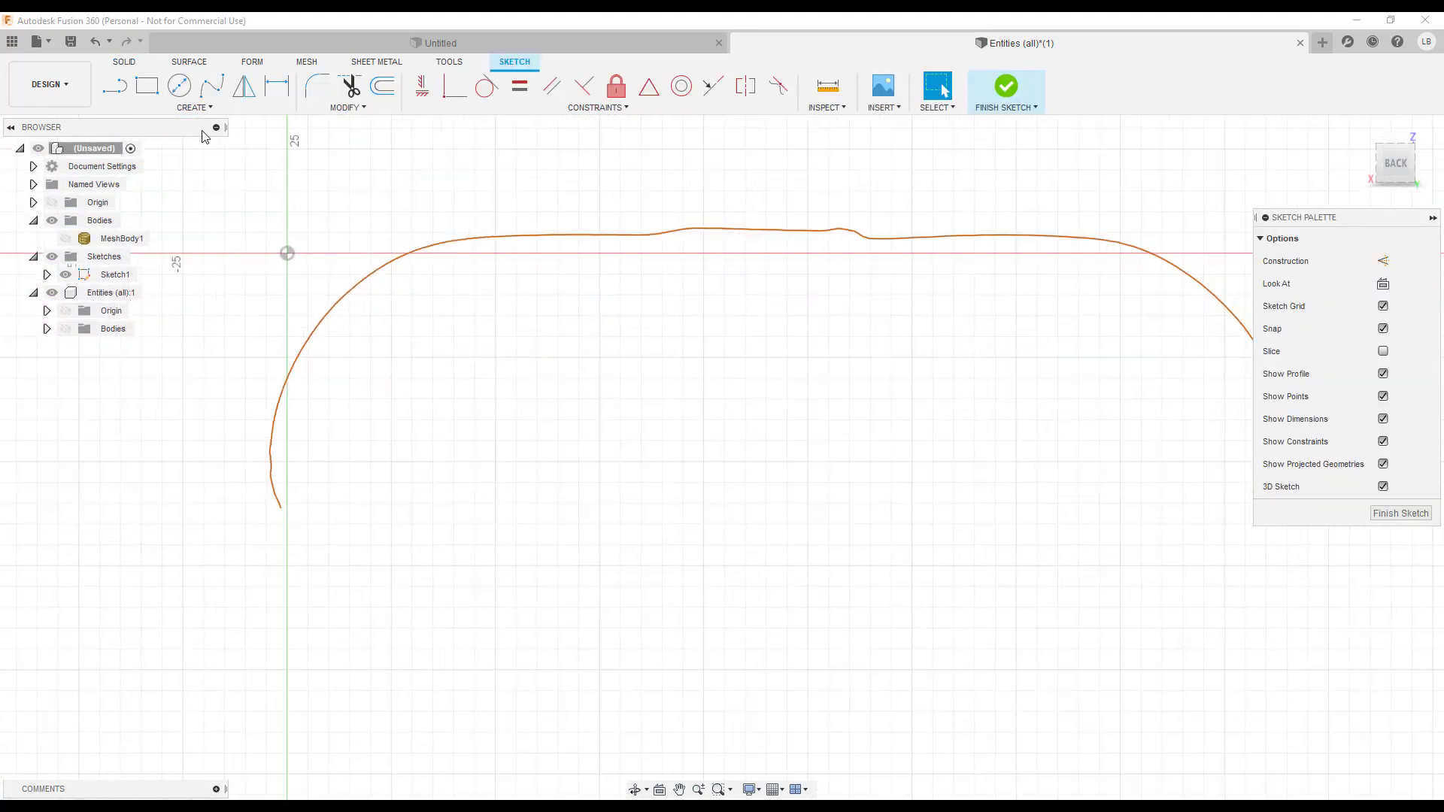
left_click(194, 108)
left_click(173, 313)
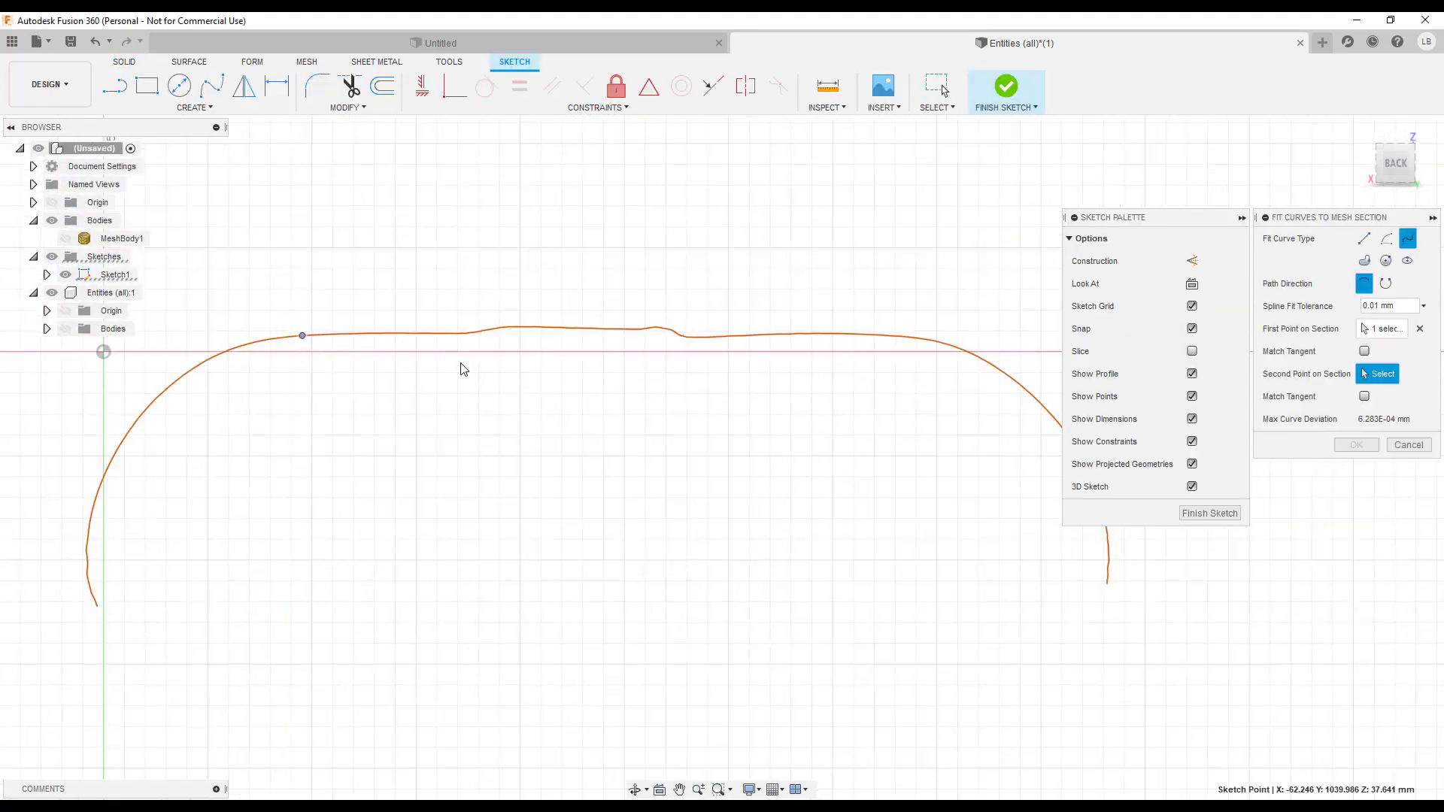
left_click(315, 348)
key("Return")
right_click(258, 342)
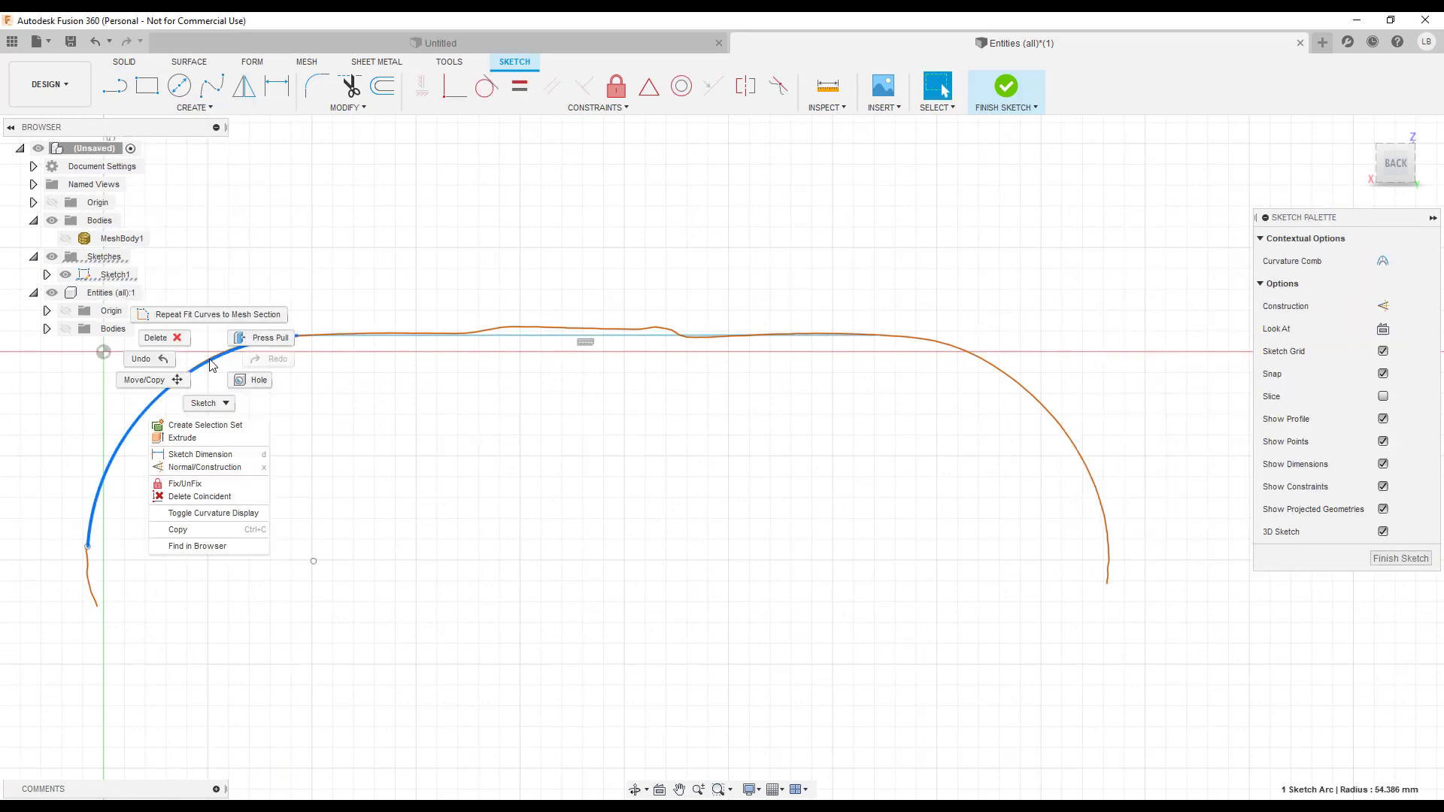
key("Escape")
Step: Dimension the muffler profile with 54 mm arc radii and the horizontal distance between the two arc centres
left_click(692, 341)
right_click(522, 335)
left_click(516, 416)
left_click(613, 264)
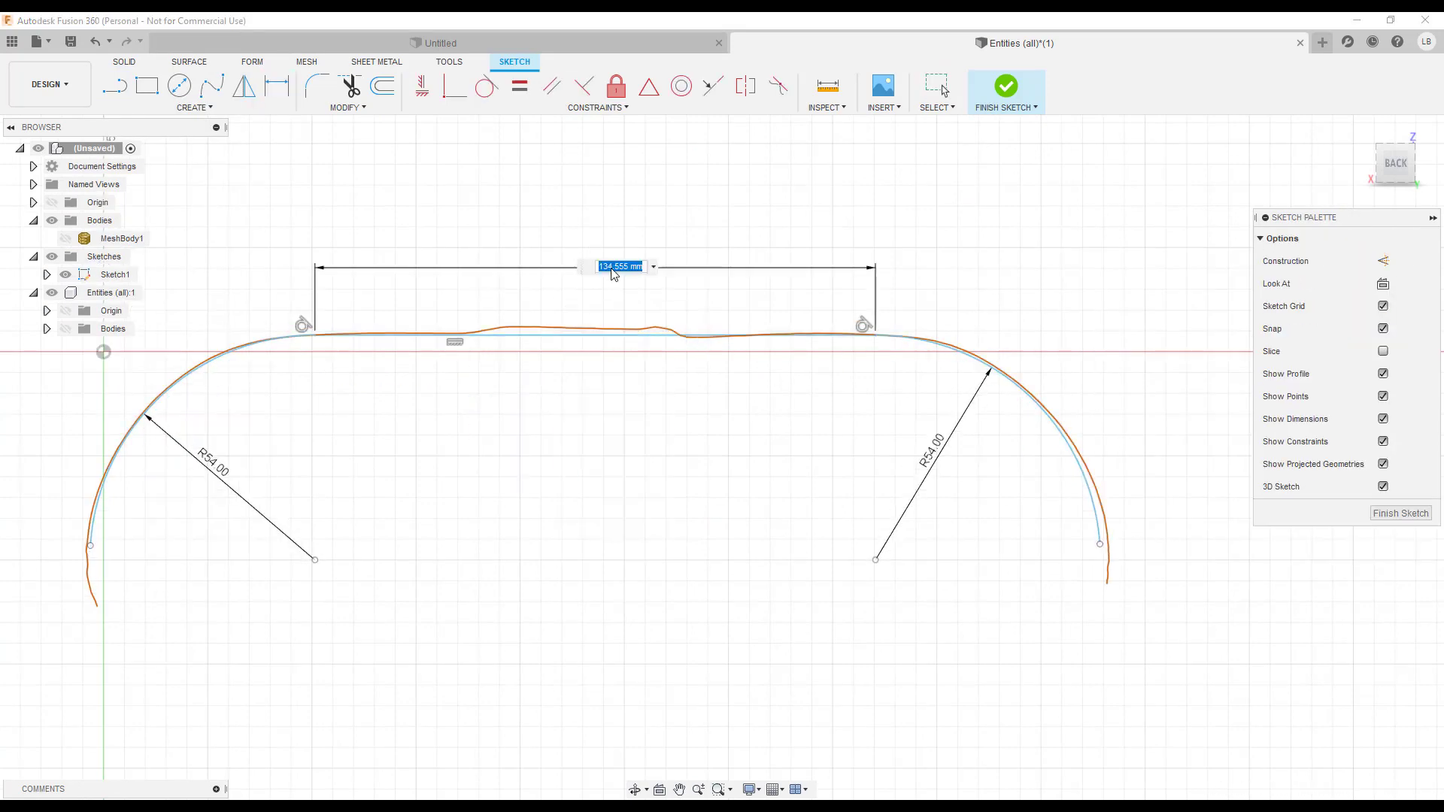
key("Return")
Step: Extrude the muffler profile on two sides as a new body, 20 mm on side 1 and 310 mm on side 2
key("e")
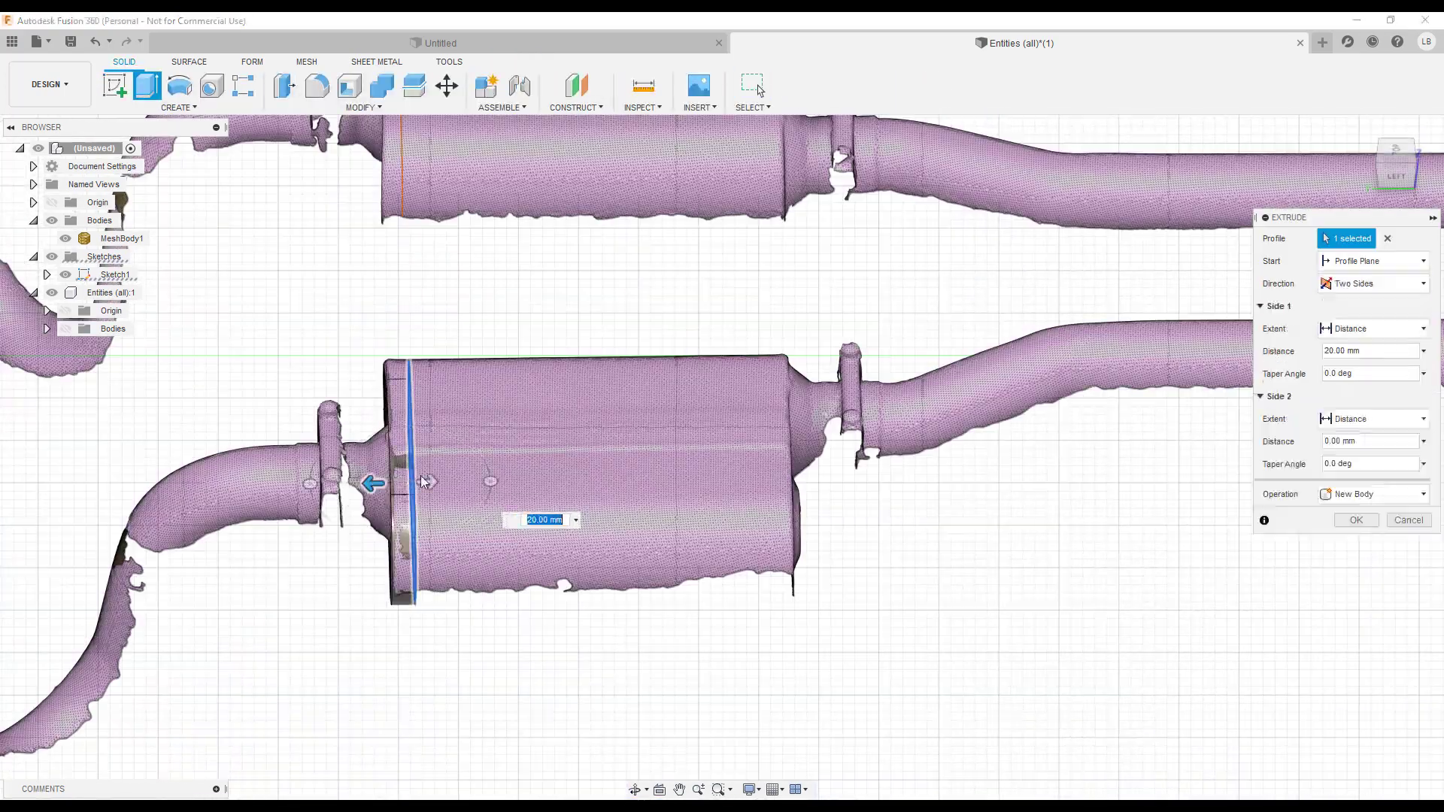
left_click(1335, 440)
type("310")
key("Return")
middle_click_drag(677, 452, 752, 414, "shift")
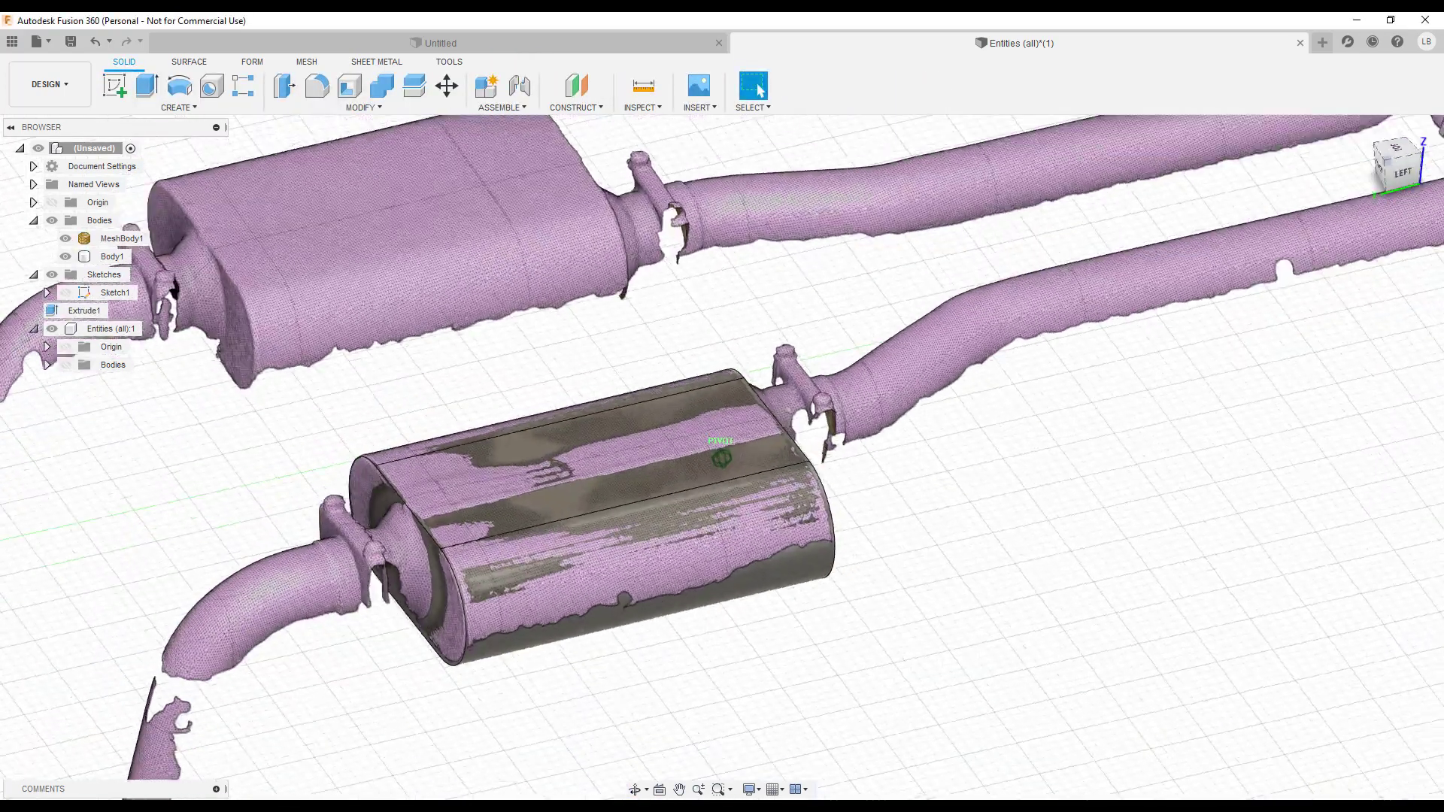
Step: Create a mesh section sketch on a plane offset 20 mm outward from the muffler body's end face
scroll(466, 497, "up", 5)
left_click(178, 108)
left_click(167, 562)
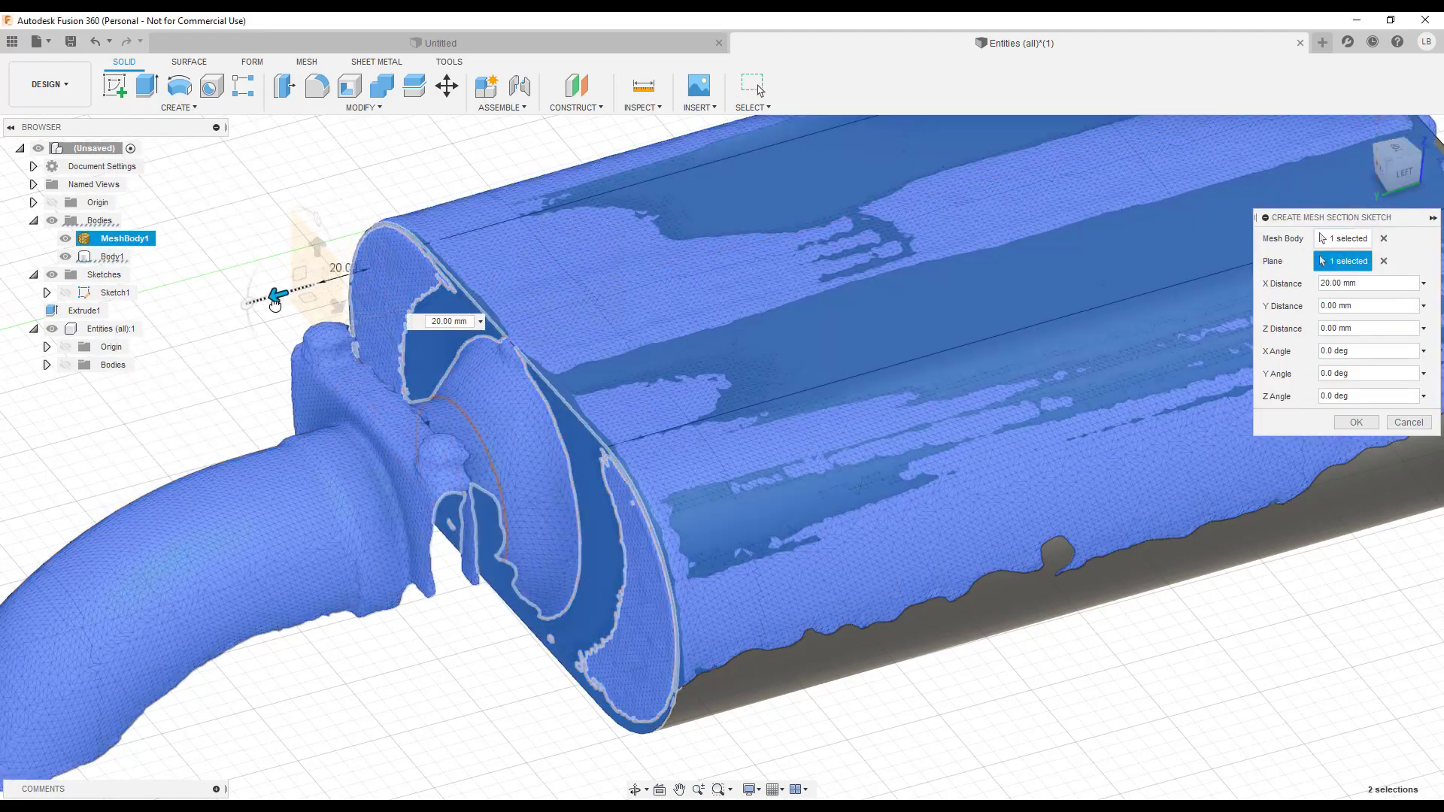
key("Return")
left_click(194, 107)
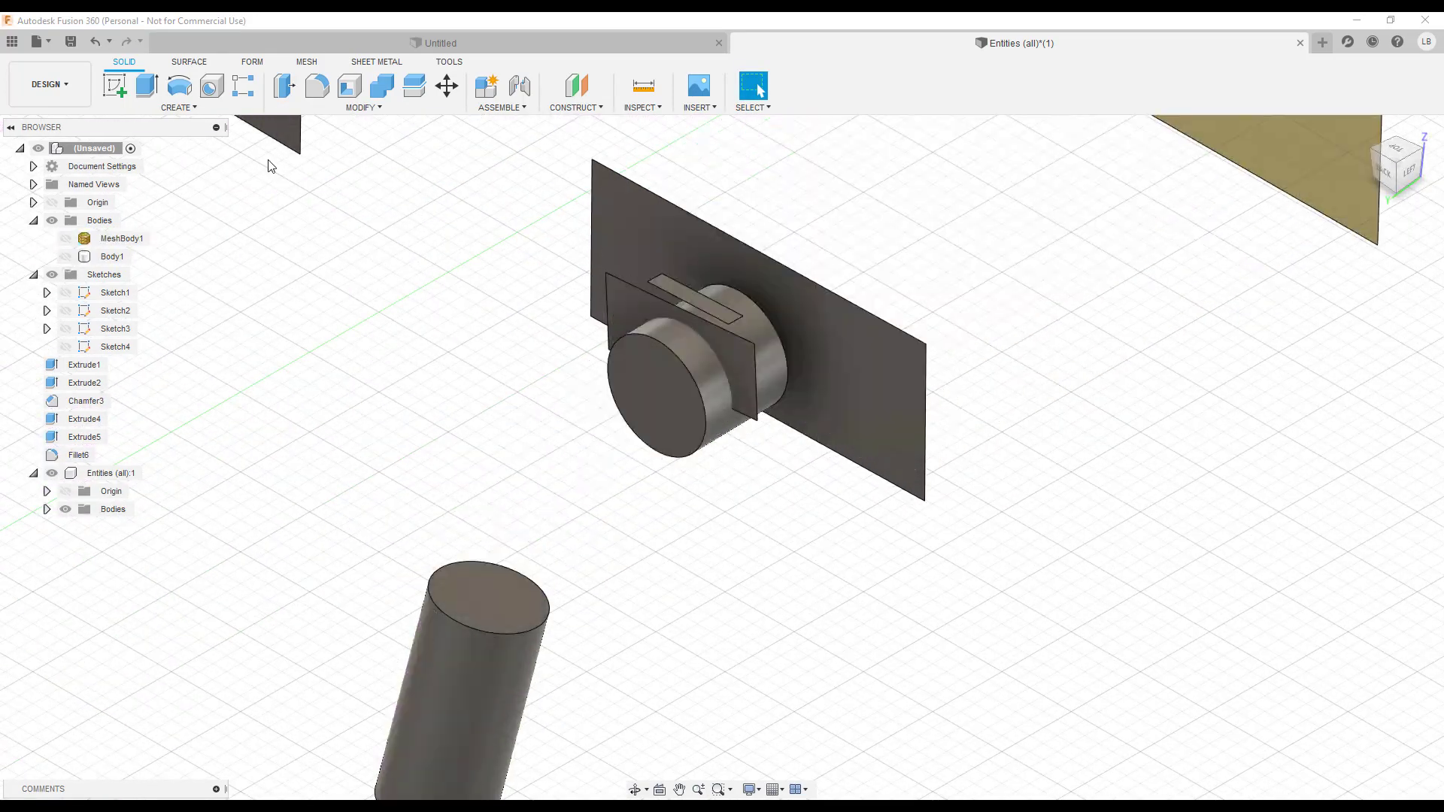
Step: Start a sketch on the end face of the muffler's outlet cylinder and connect the tailpipe cylinders' centre points with splines
left_click(114, 85)
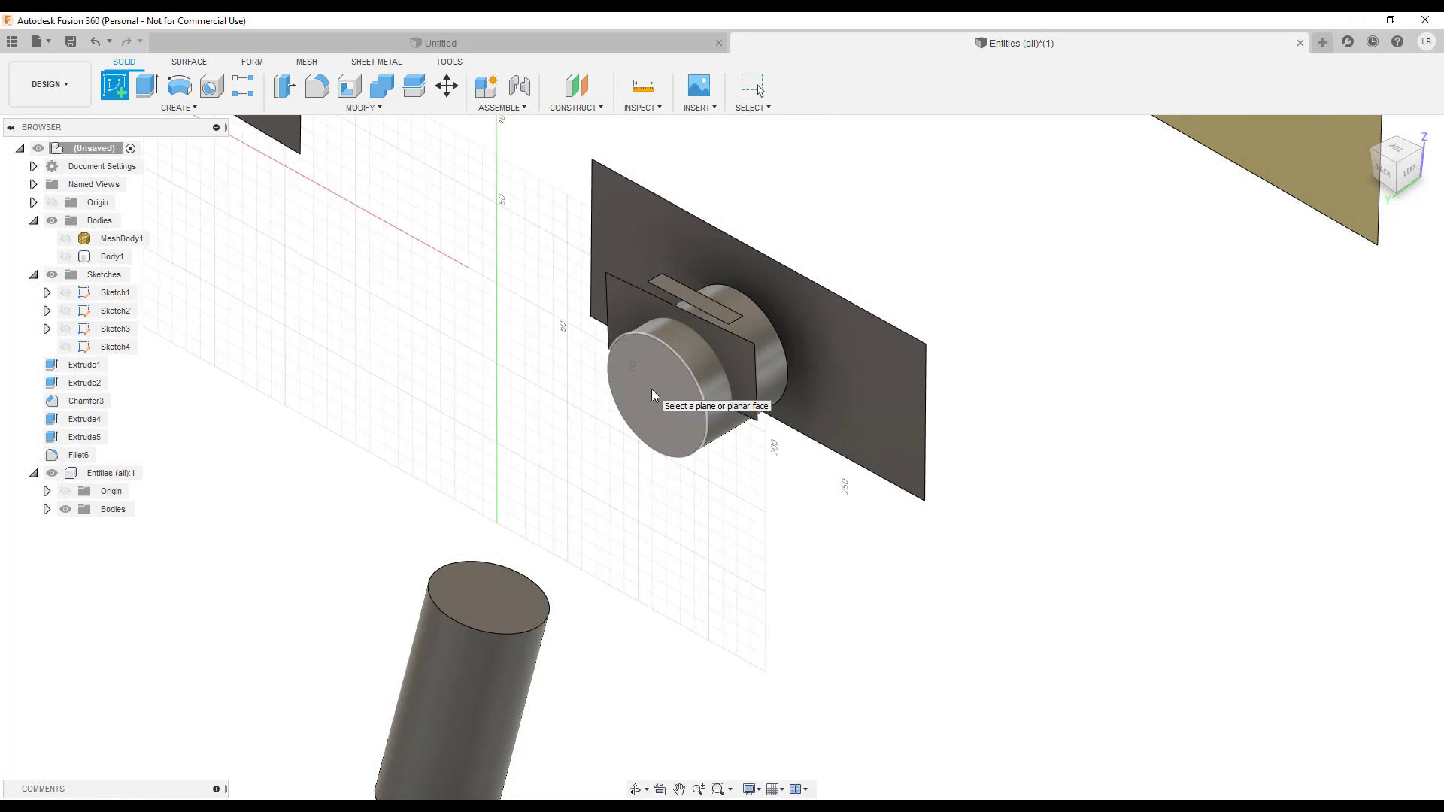
left_click(677, 399)
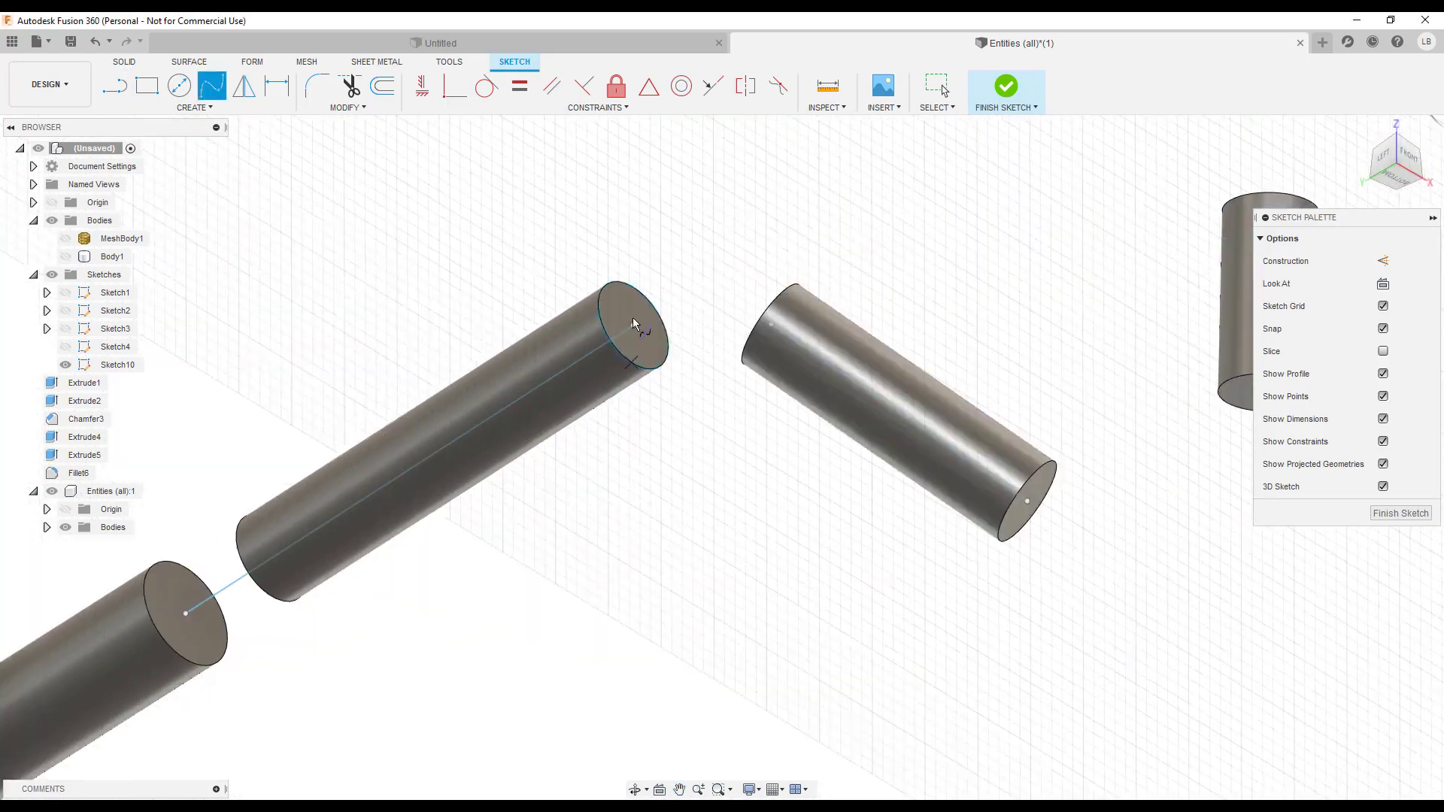
left_click(633, 325)
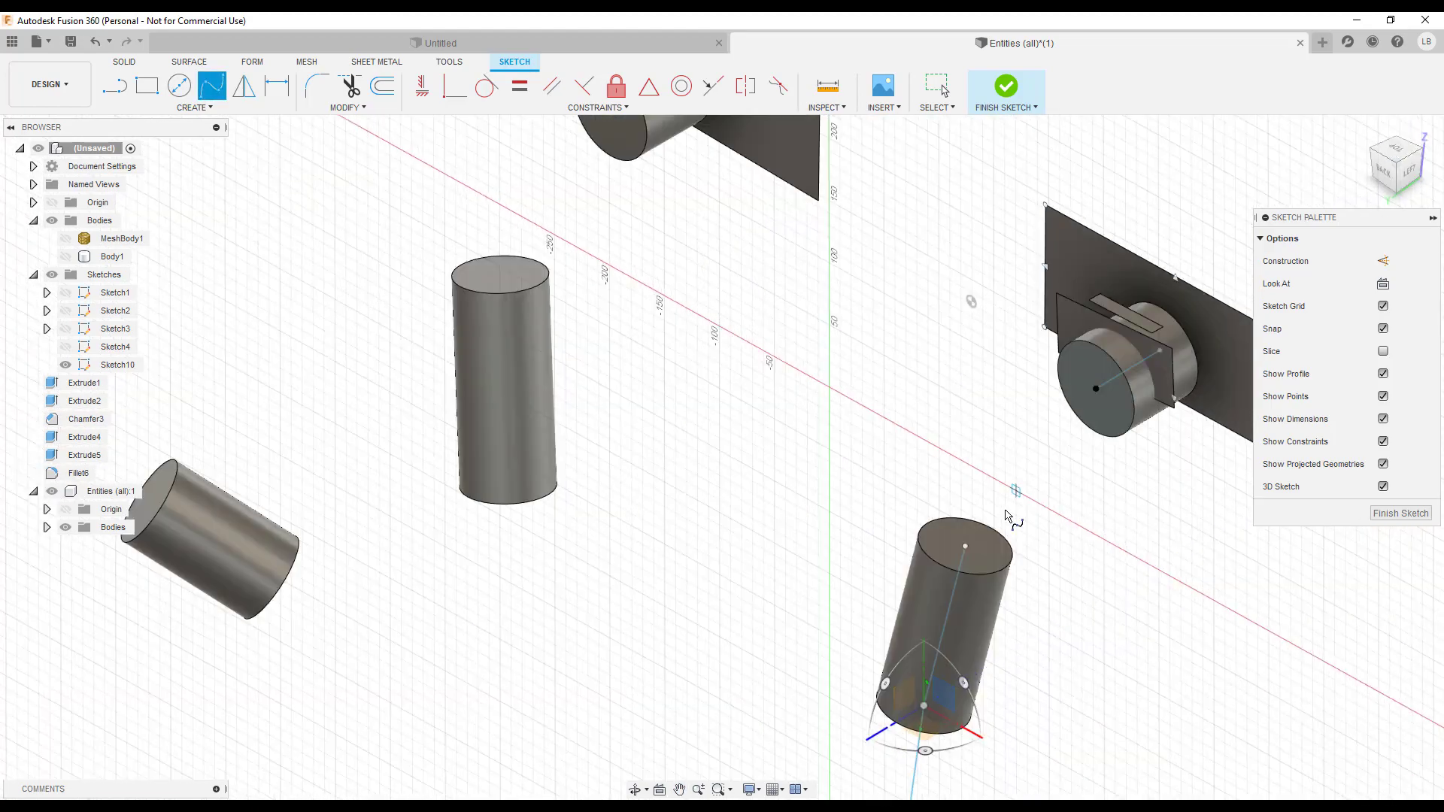
left_click(1096, 391)
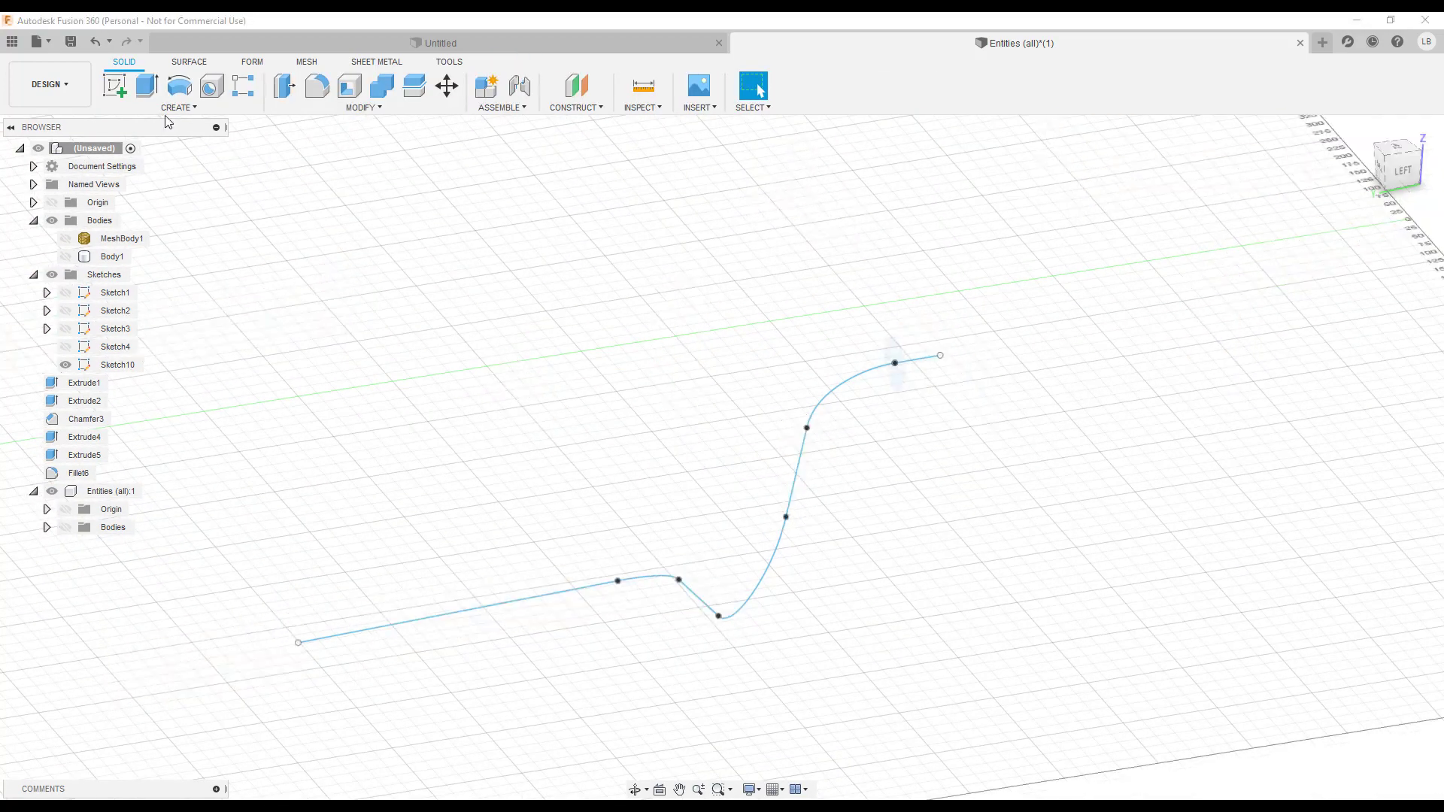
Step: Create a solid circular pipe with a 60 mm section size along the tailpipe centreline, showing the scan mesh for comparison
left_click(178, 107)
left_click(161, 438)
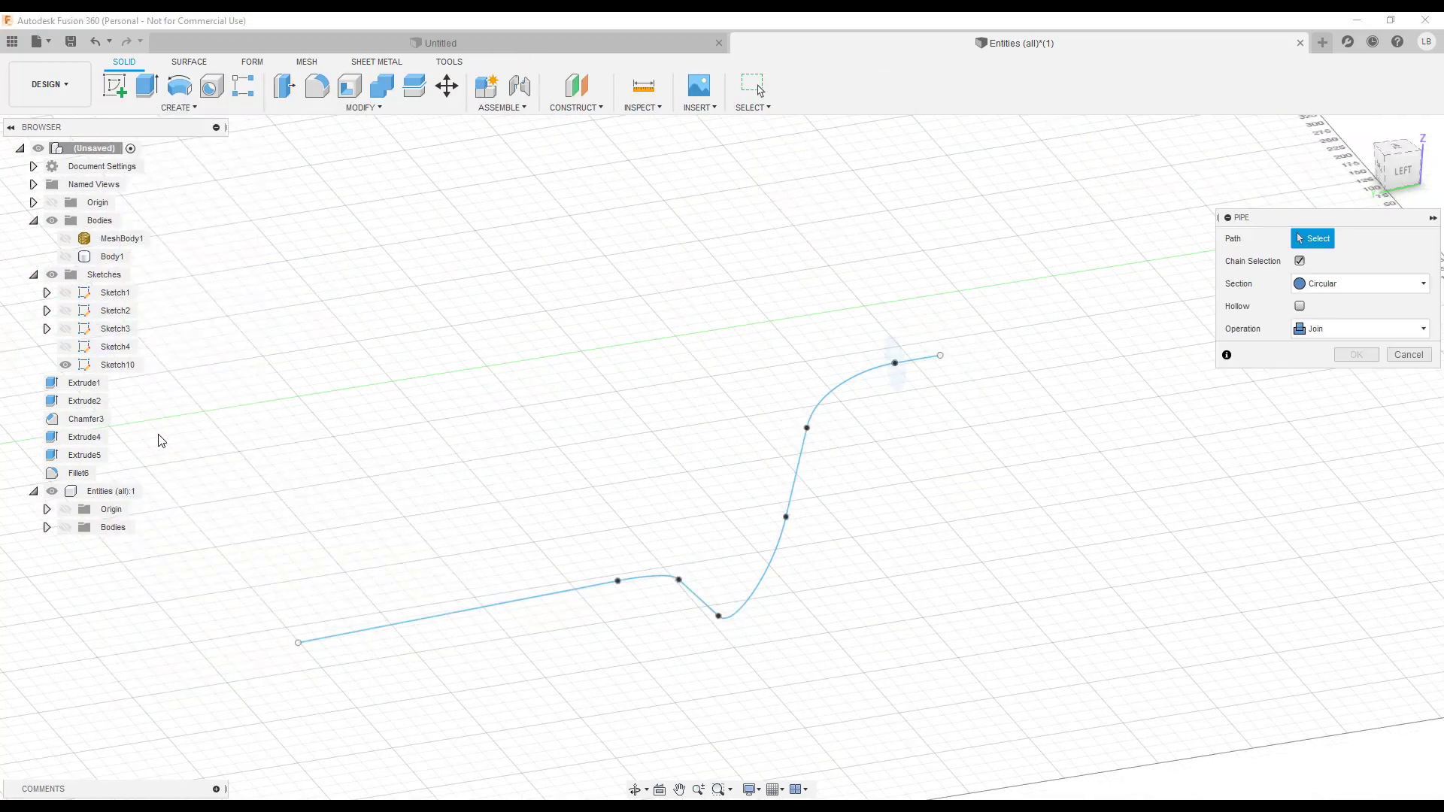
left_click(65, 239)
scroll(861, 492, "up", 3)
type("60")
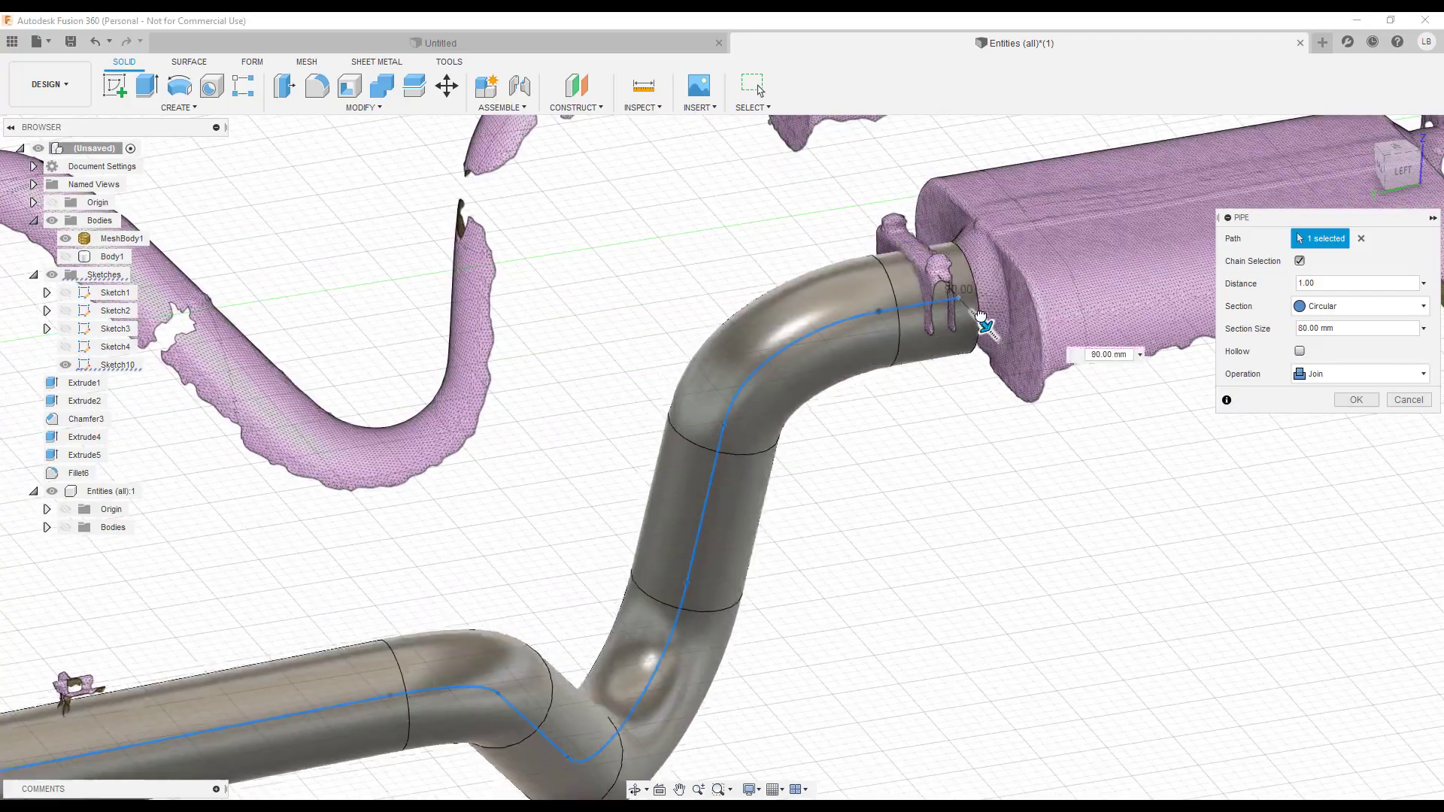
middle_click_drag(1003, 382, 940, 346)
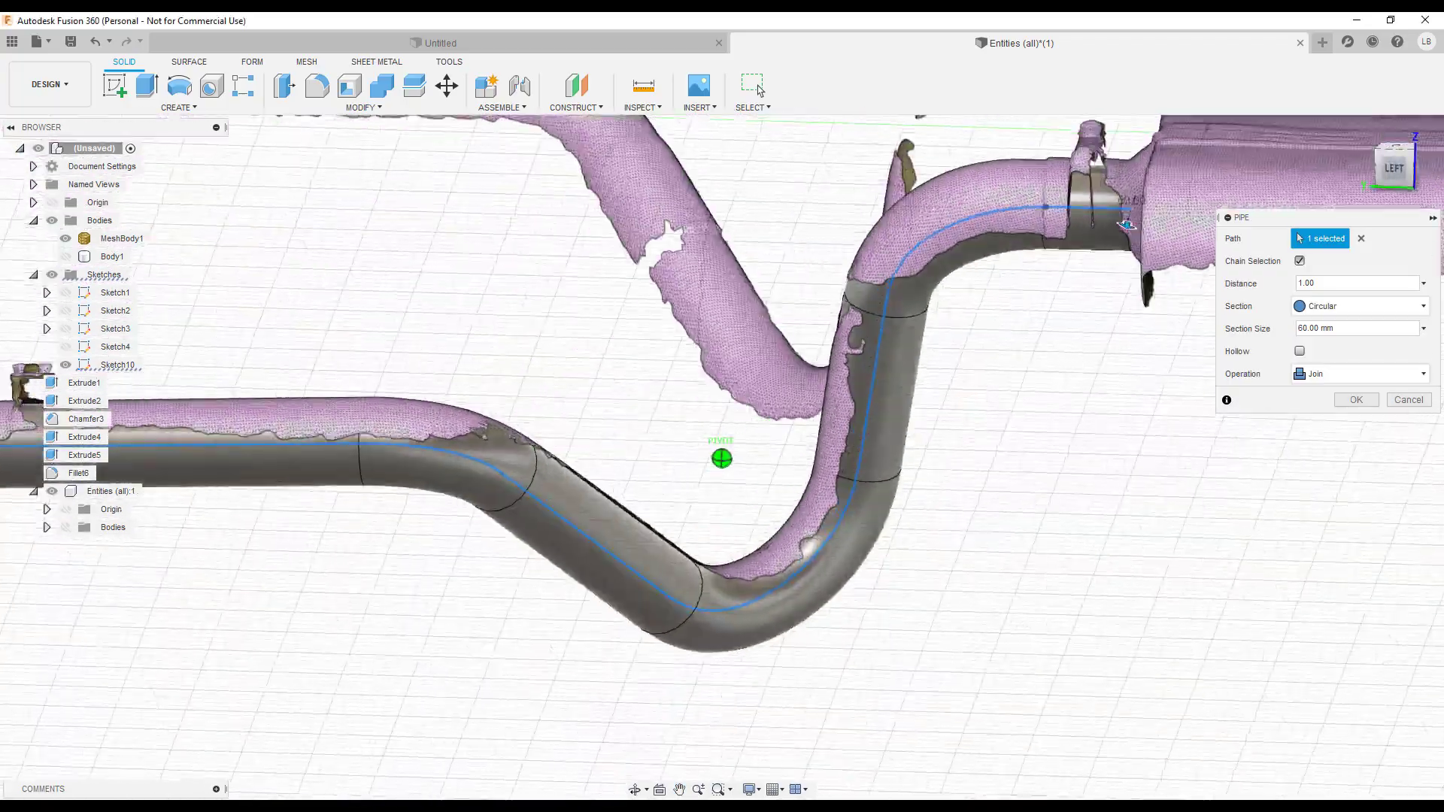
left_click(1356, 401)
scroll(945, 419, "down", 5)
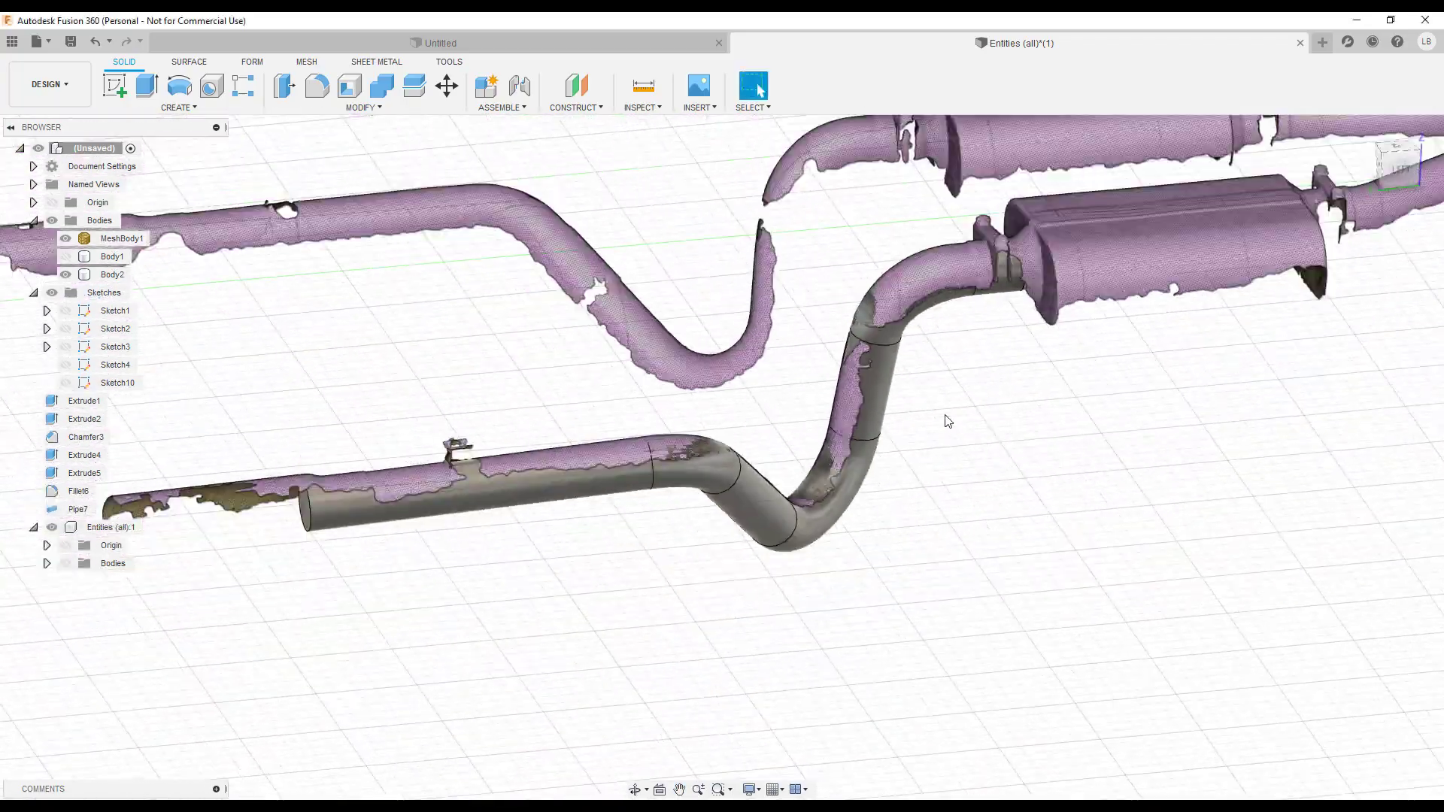
middle_click_drag(944, 418, 969, 478, "shift")
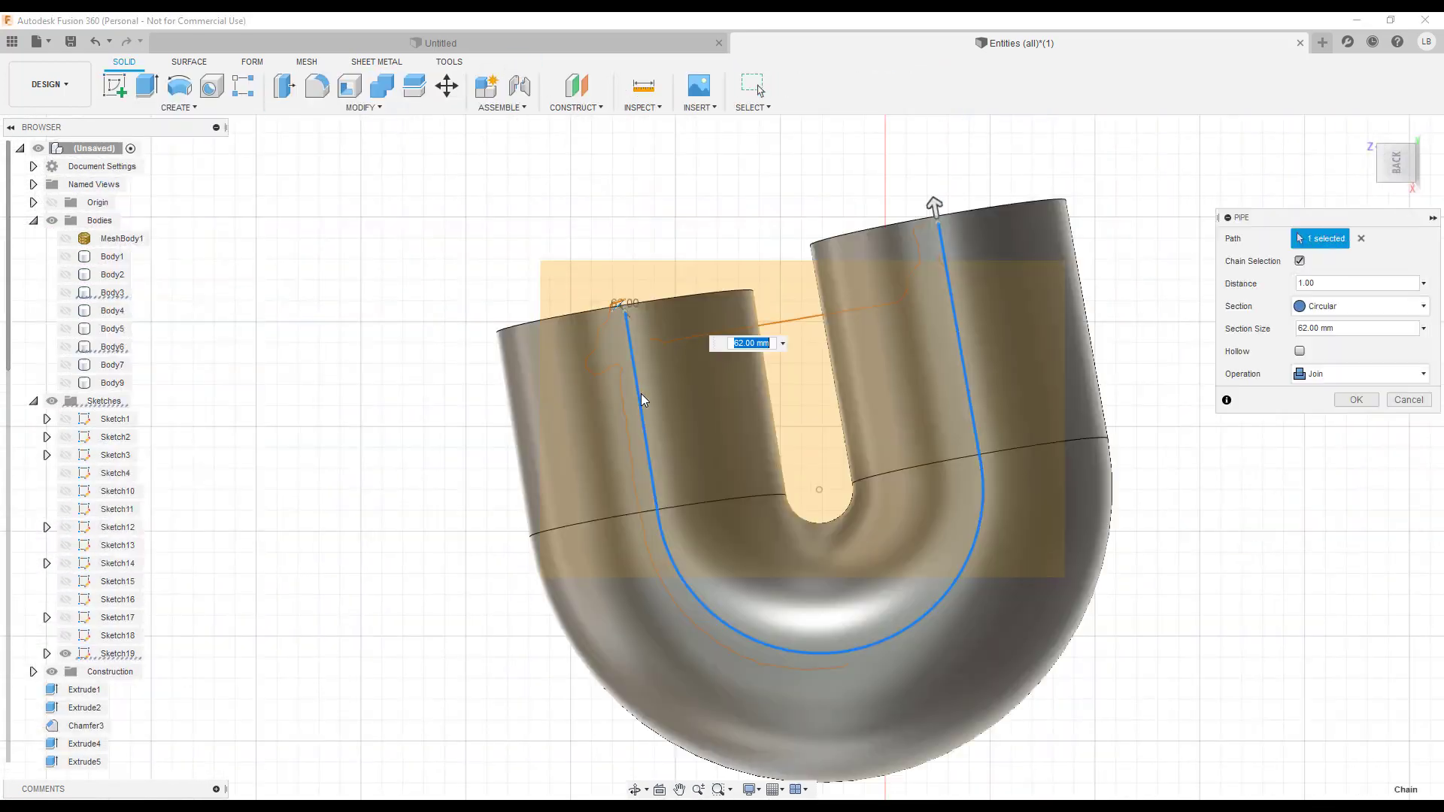
Step: Set the section size to 8 mm for the circular pipe along the clamp's U-shaped path
type("8")
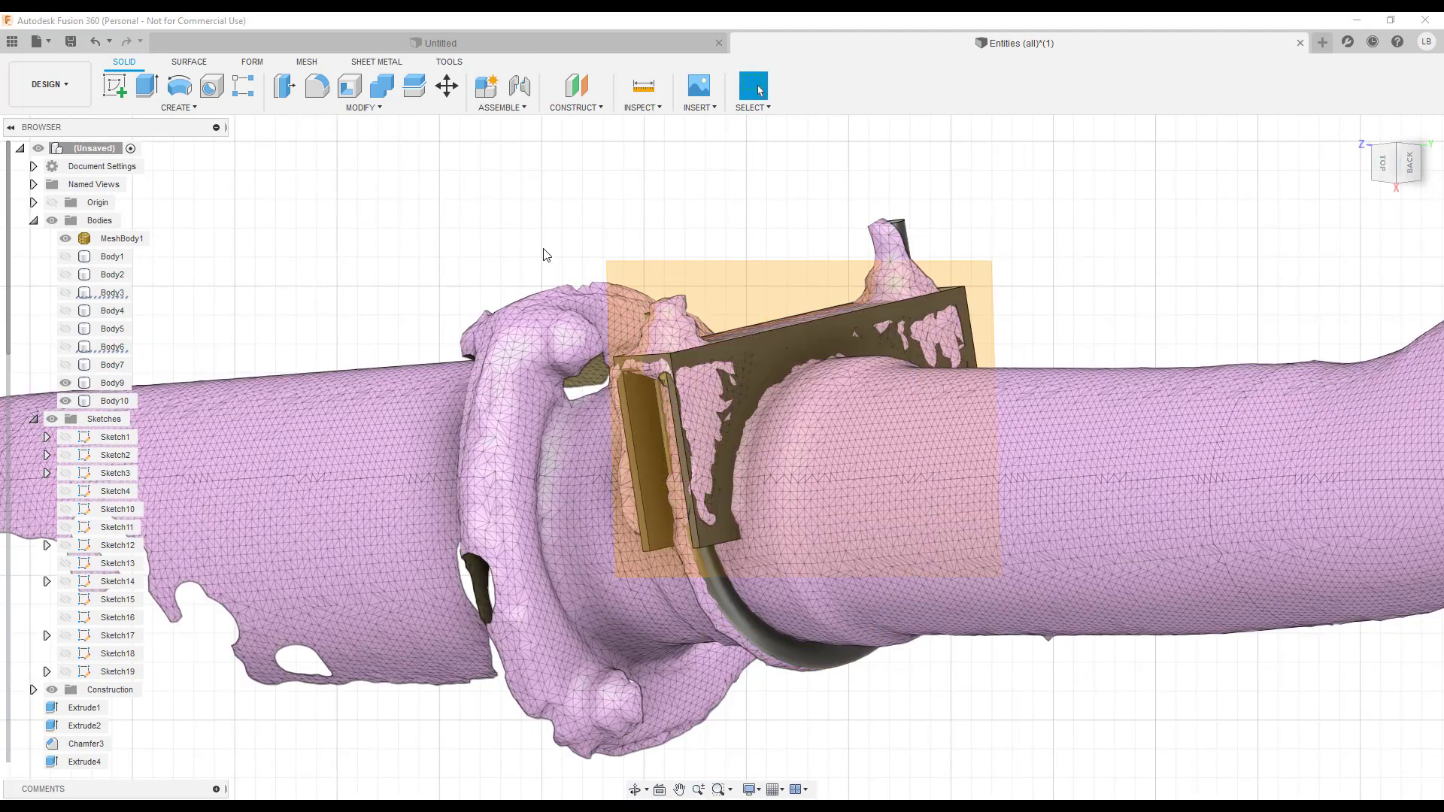
Step: Copy the clamp body and move the copy 310 mm in the Y direction towards the next scanned clamp
right_click(125, 404)
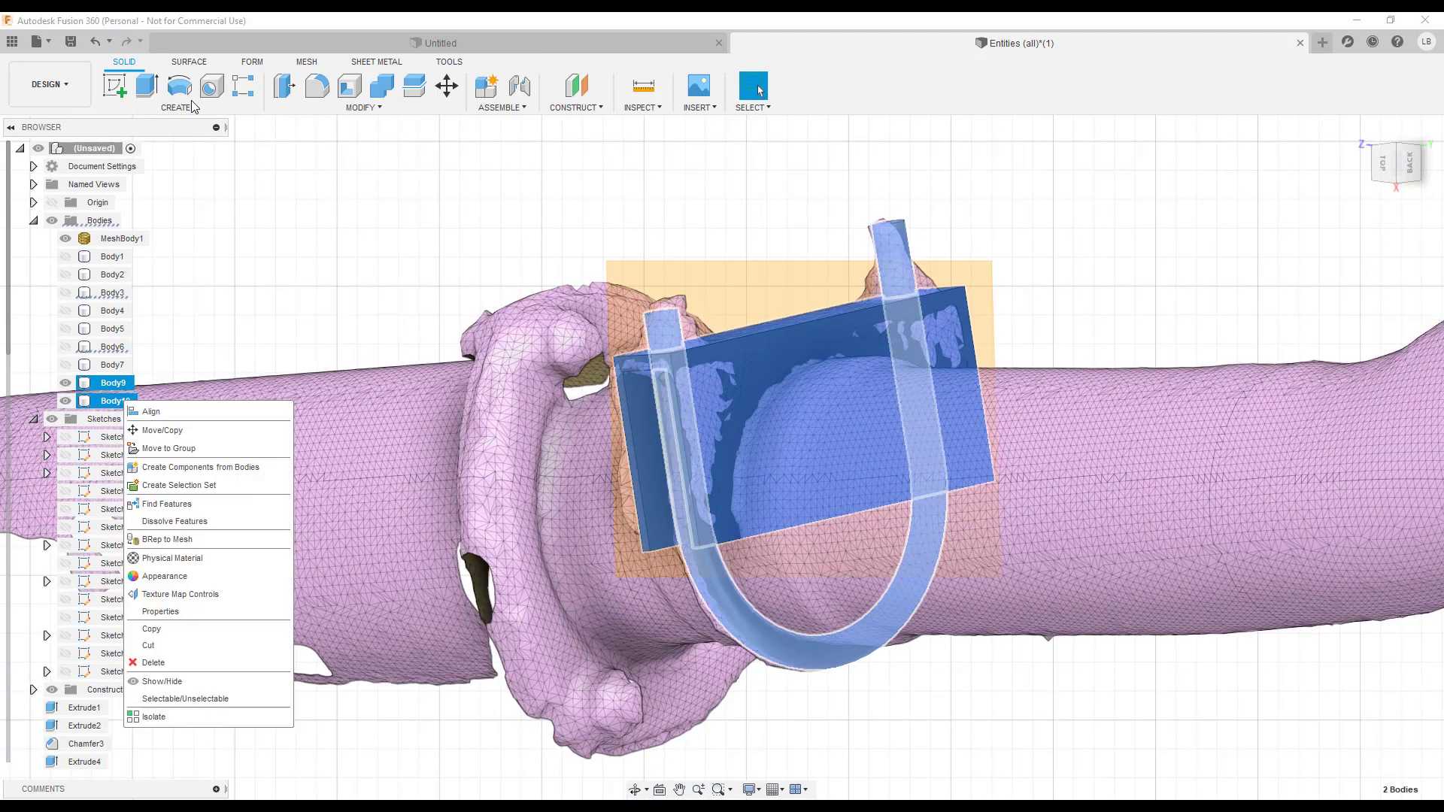
left_click(163, 430)
key("Escape")
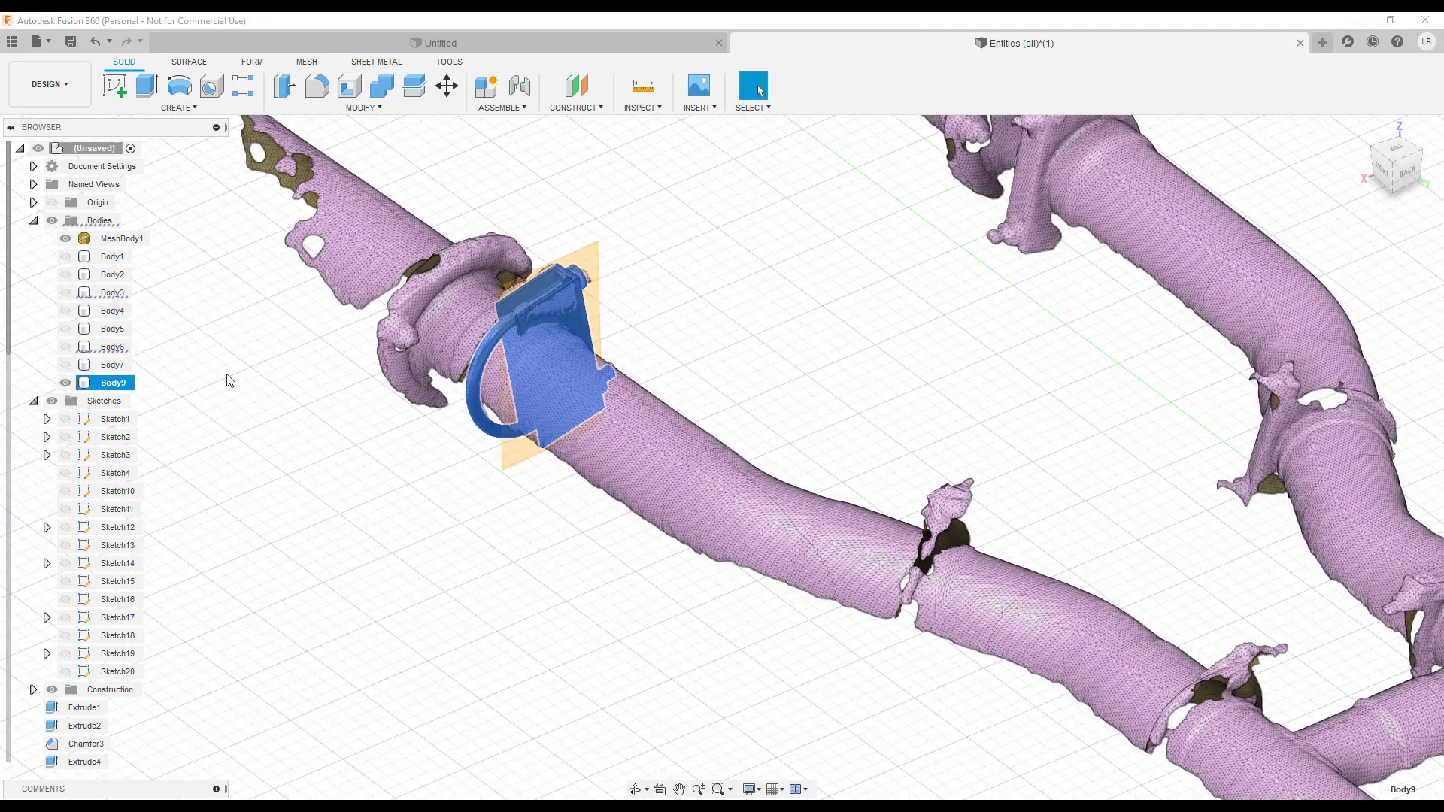
key("m")
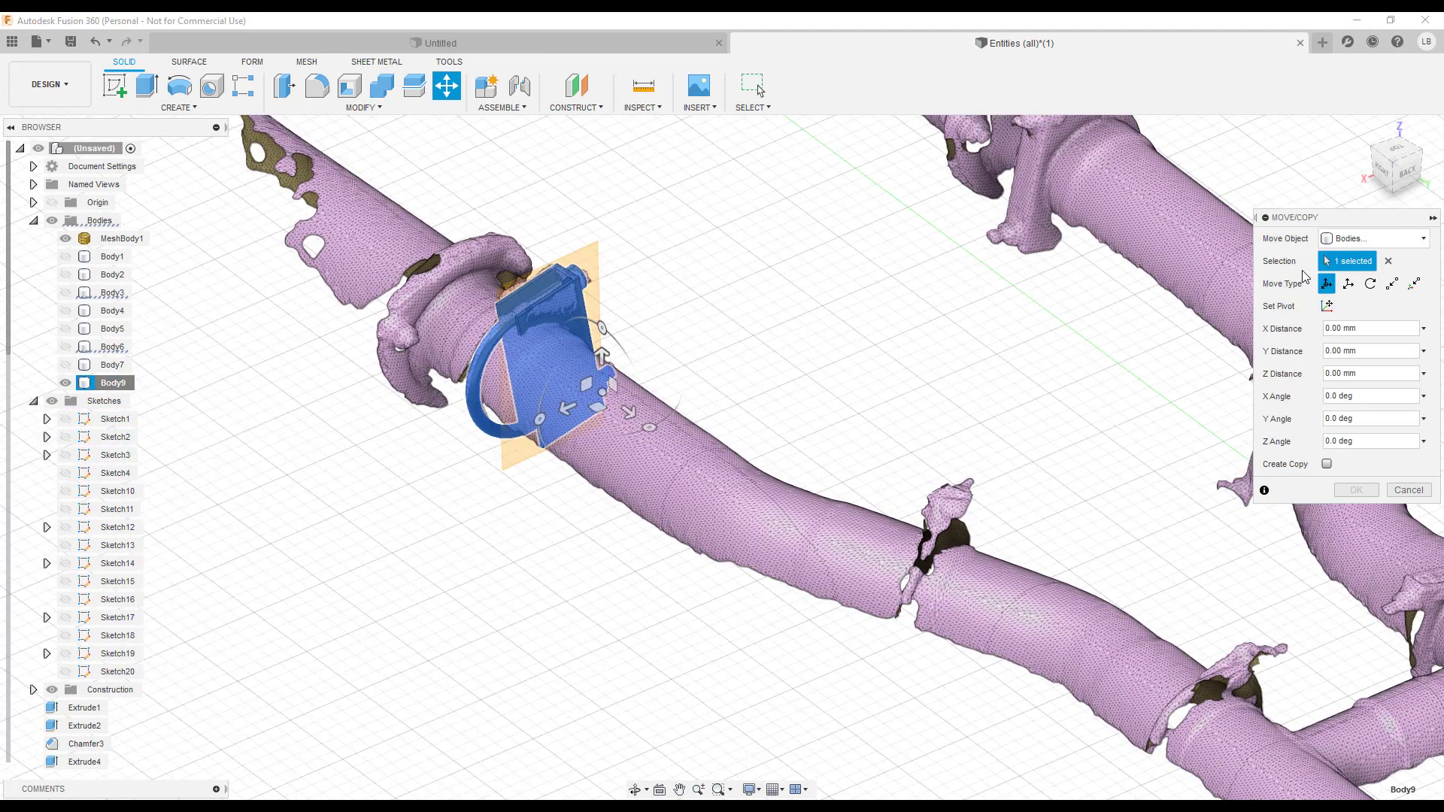
left_click(1327, 464)
left_click_drag(586, 385, 838, 677)
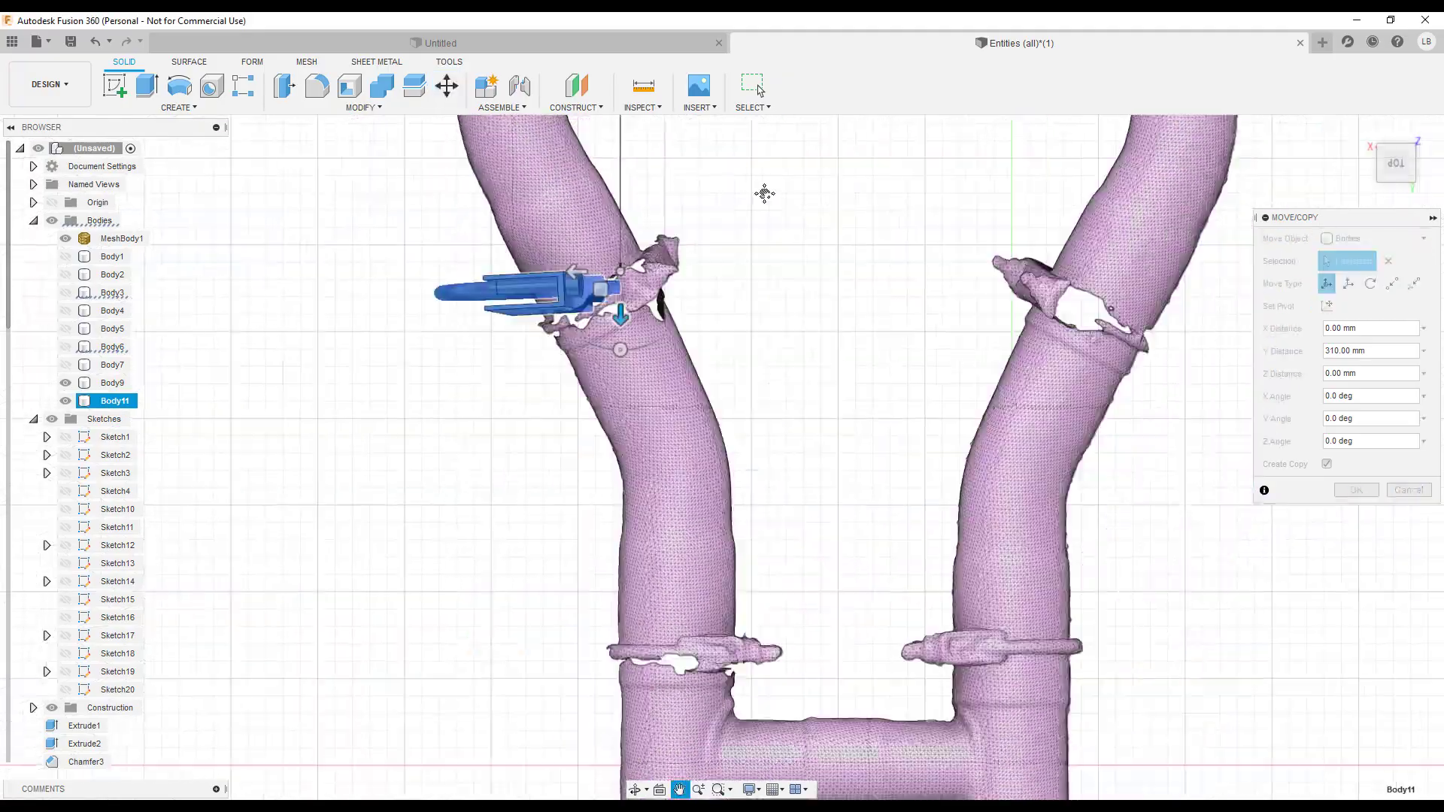
left_click_drag(704, 369, 753, 353)
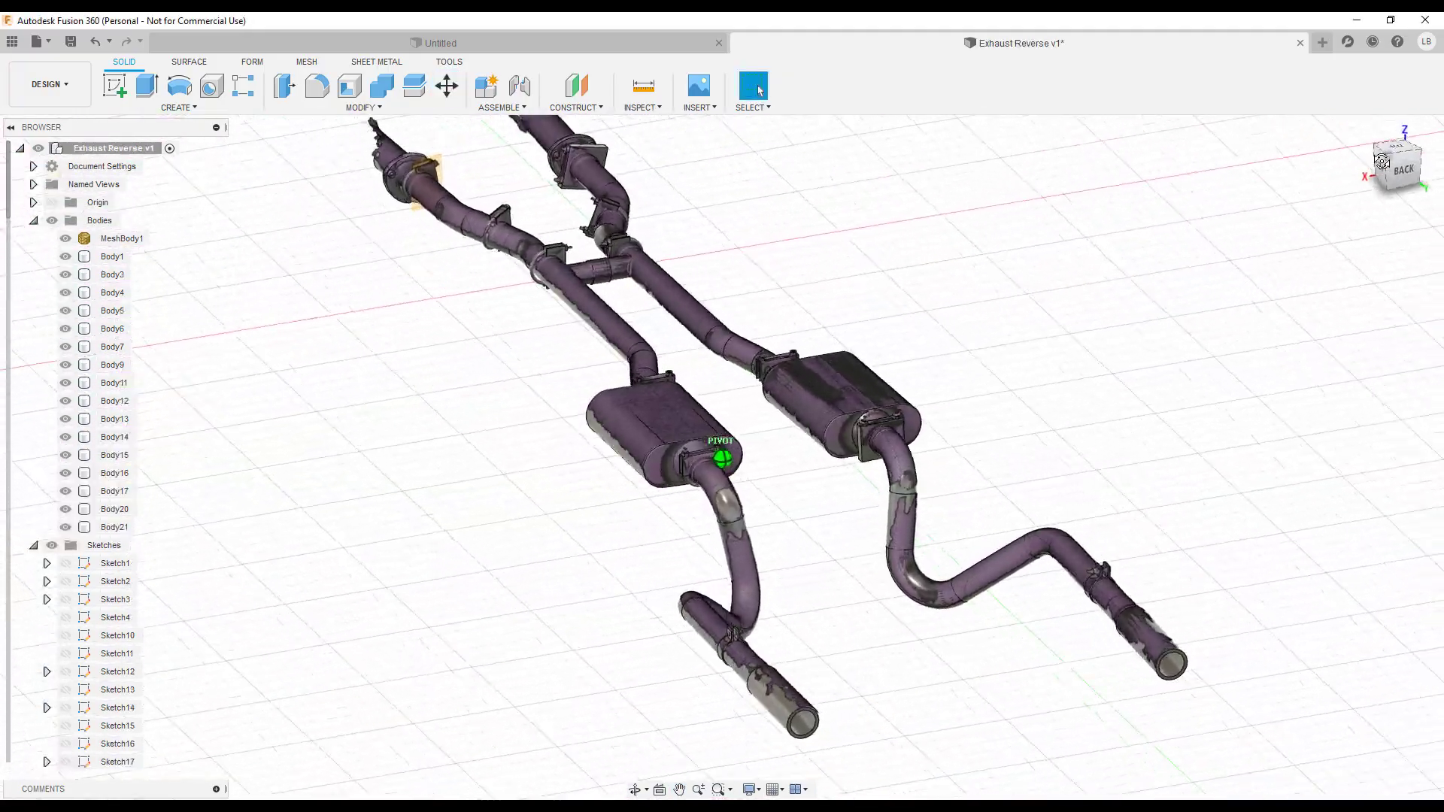
Step: Hide the scan mesh body to leave only the rebuilt exhaust solids on display
left_click_drag(1382, 160, 1365, 169)
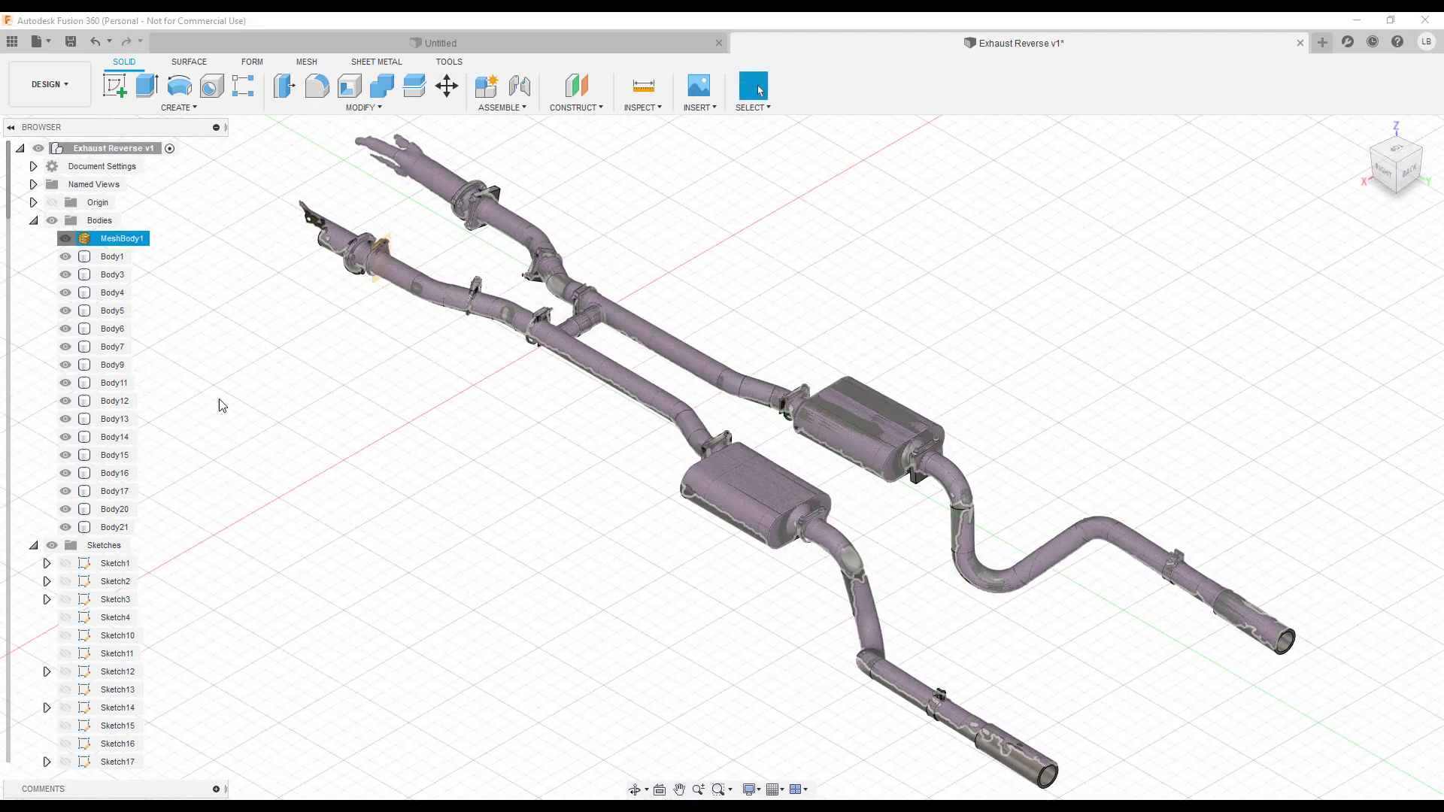
key("v")
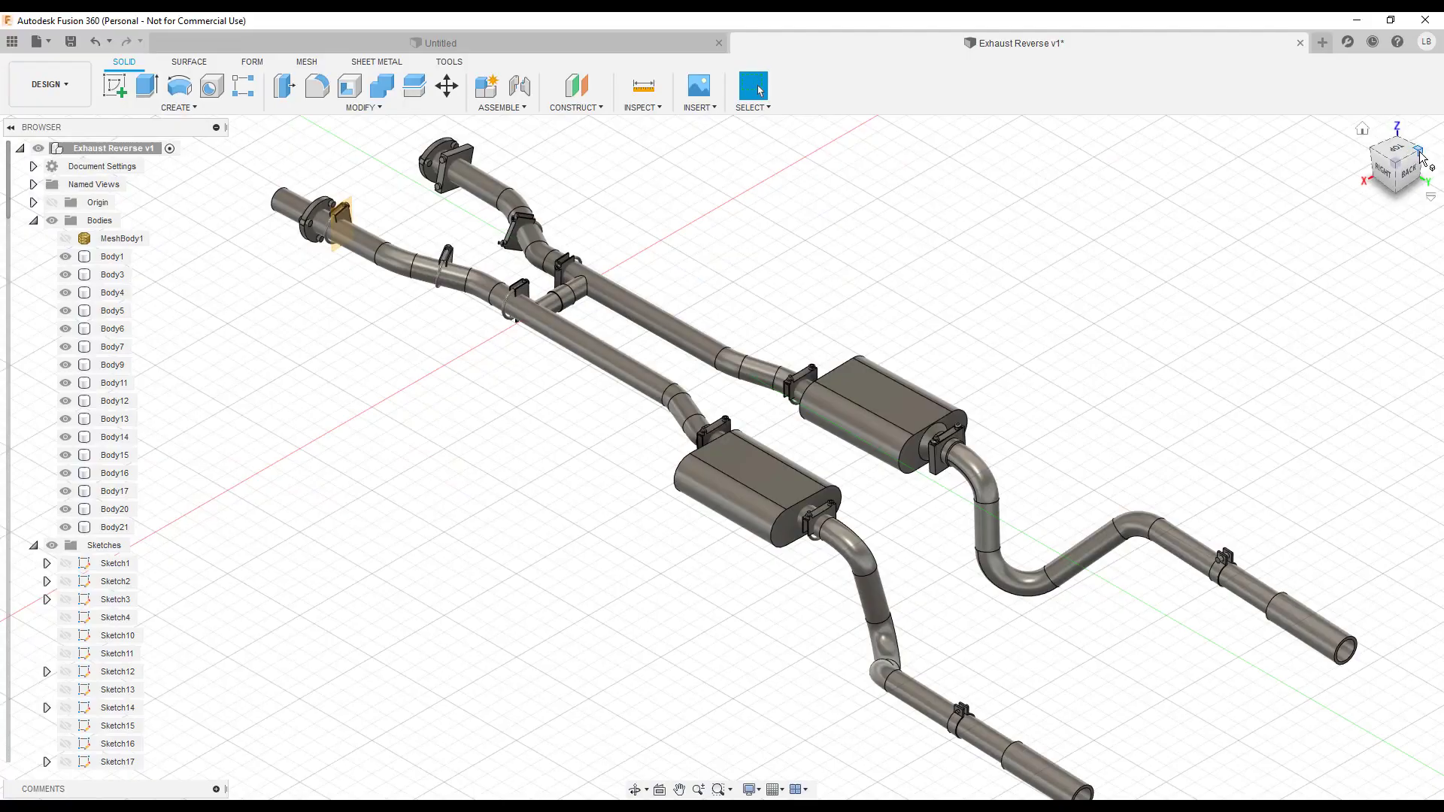
Step: Examine the rebuilt exhaust assembly from the opposite isometric, back-left, left and top views
left_click(1420, 154)
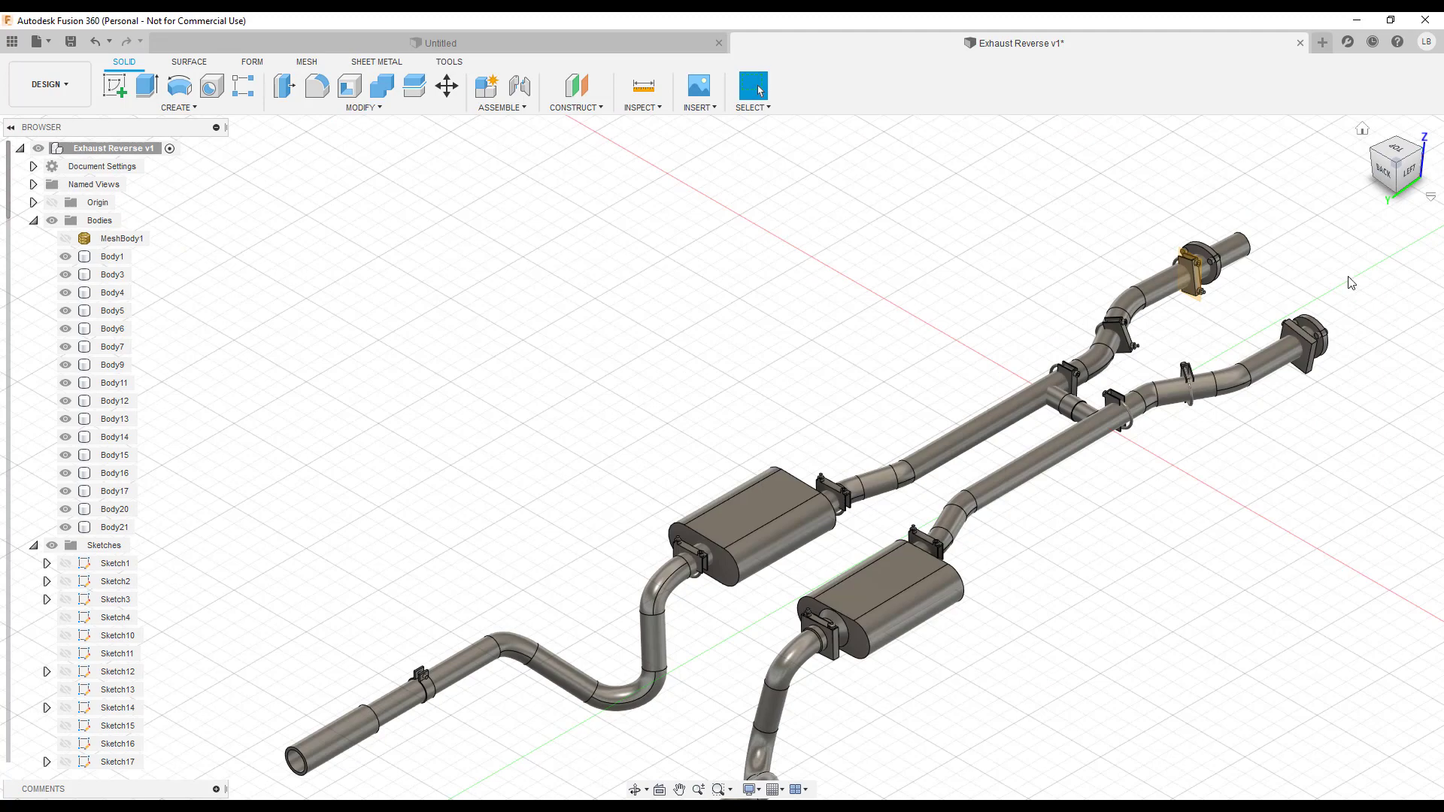
middle_click_drag(1136, 578, 1048, 429)
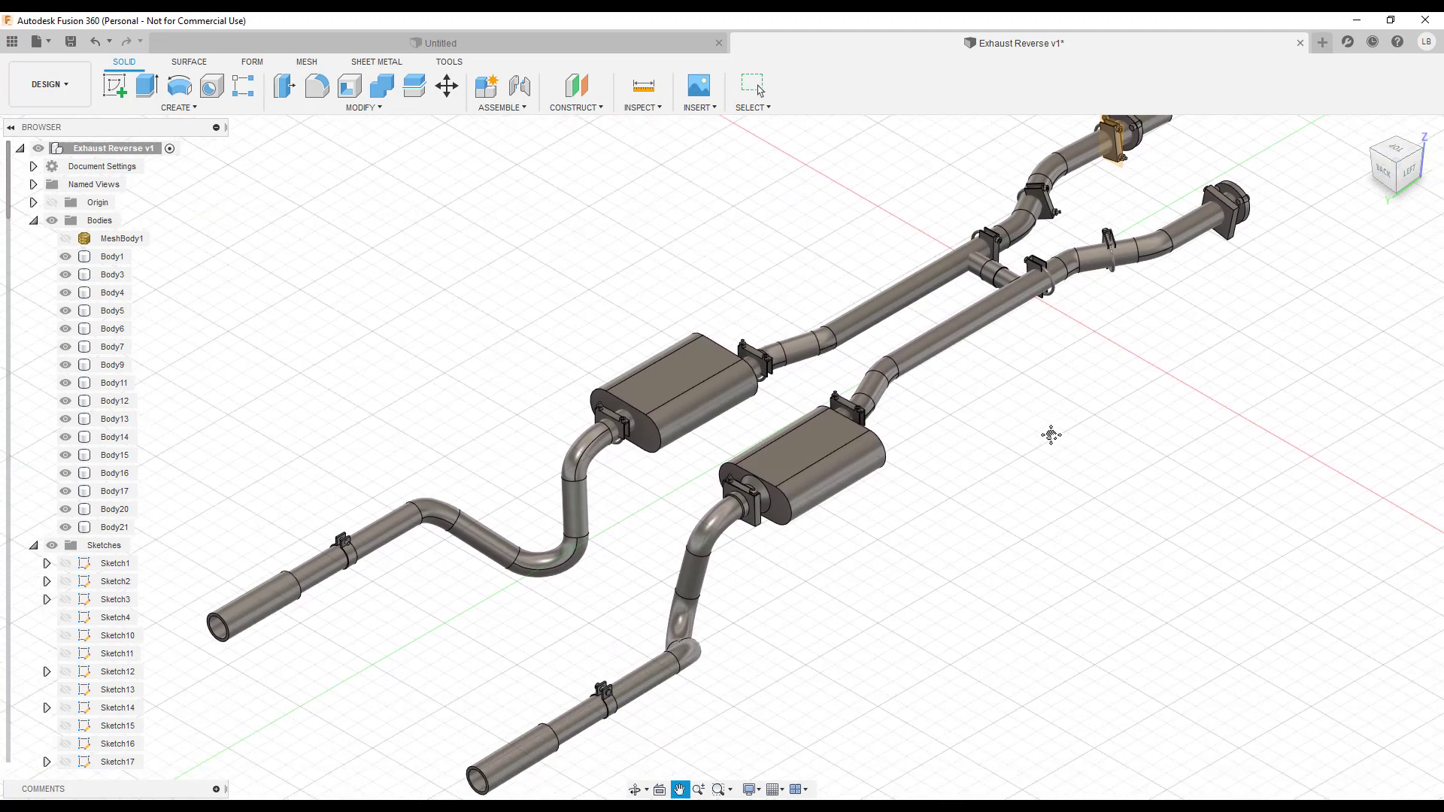
left_click(1400, 178)
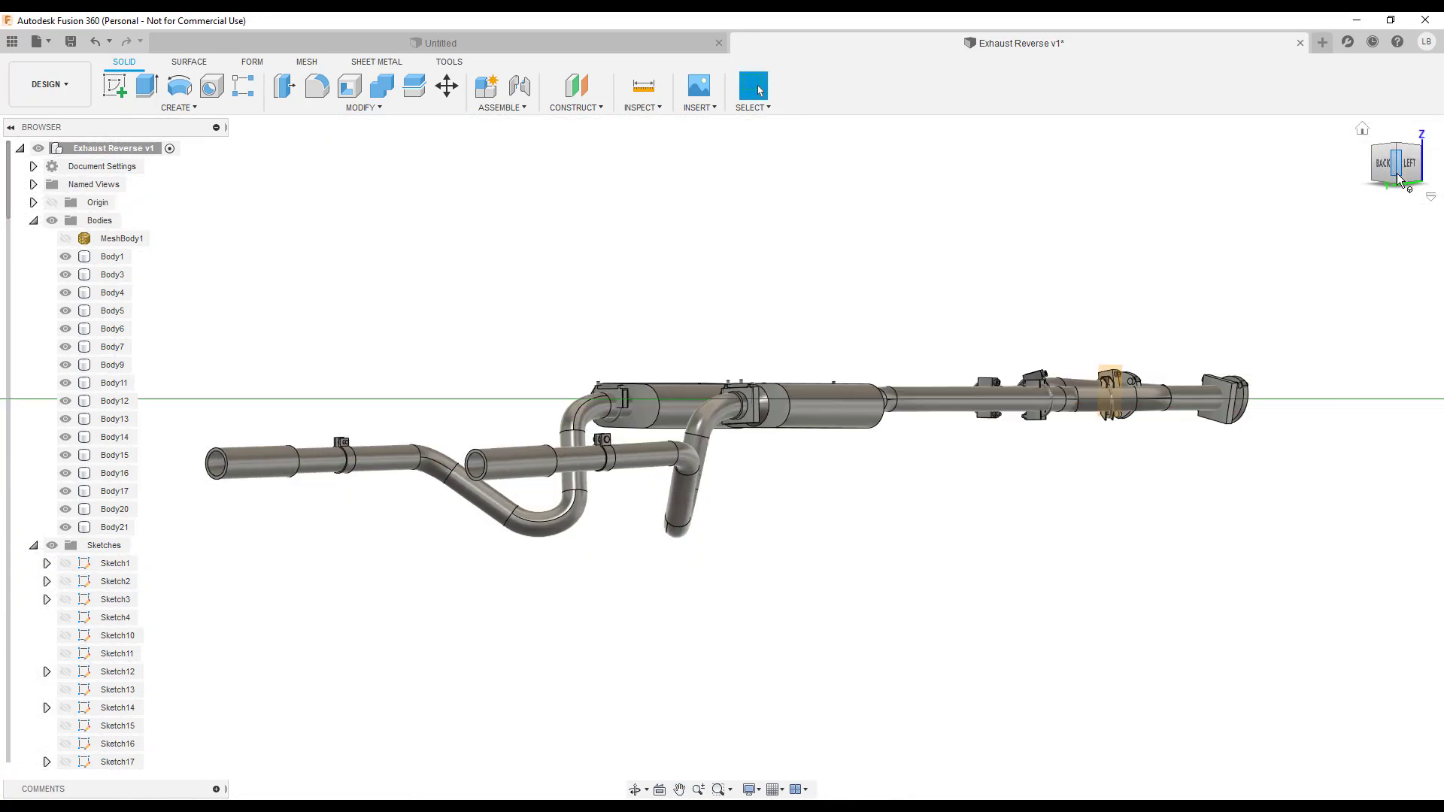
left_click(1412, 167)
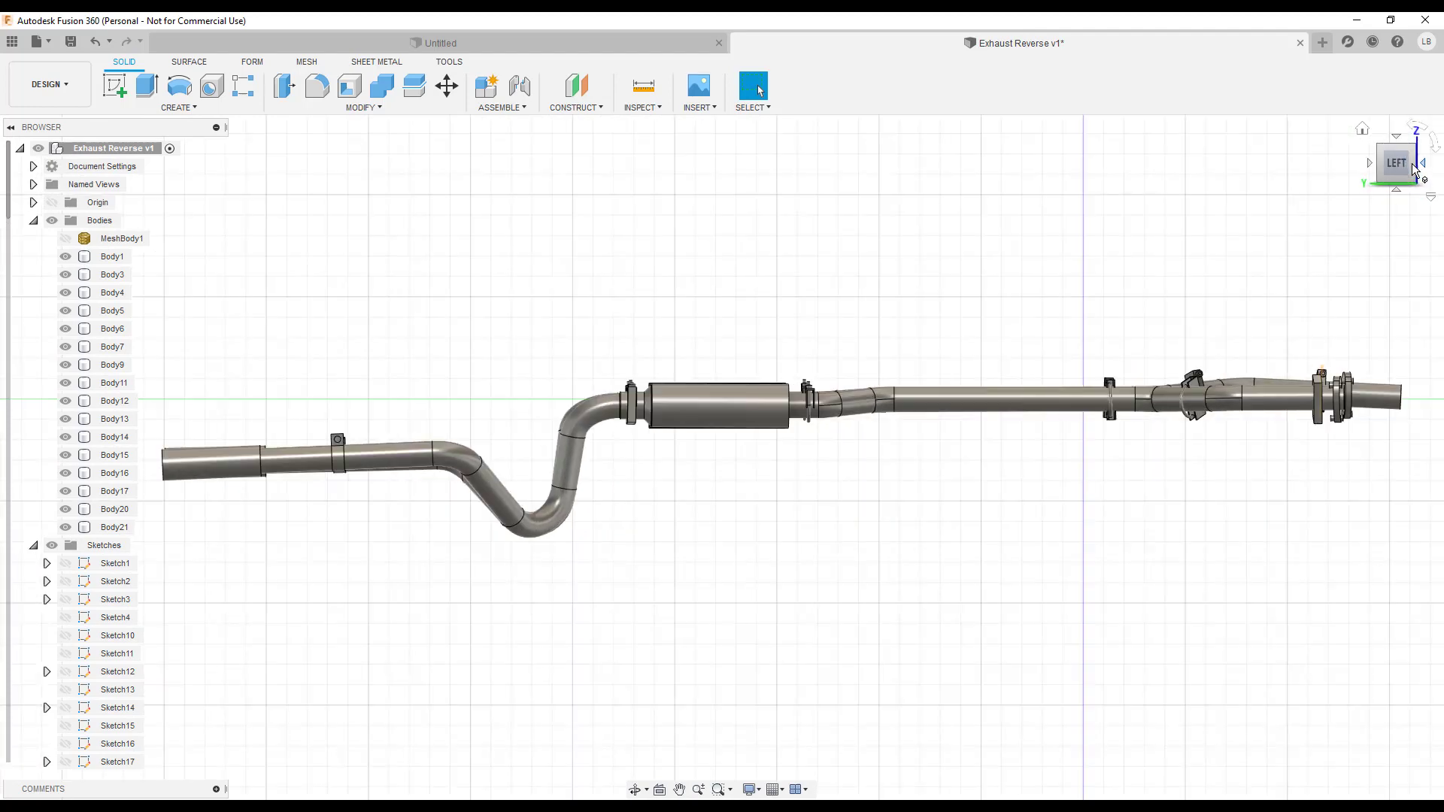
left_click(1402, 142)
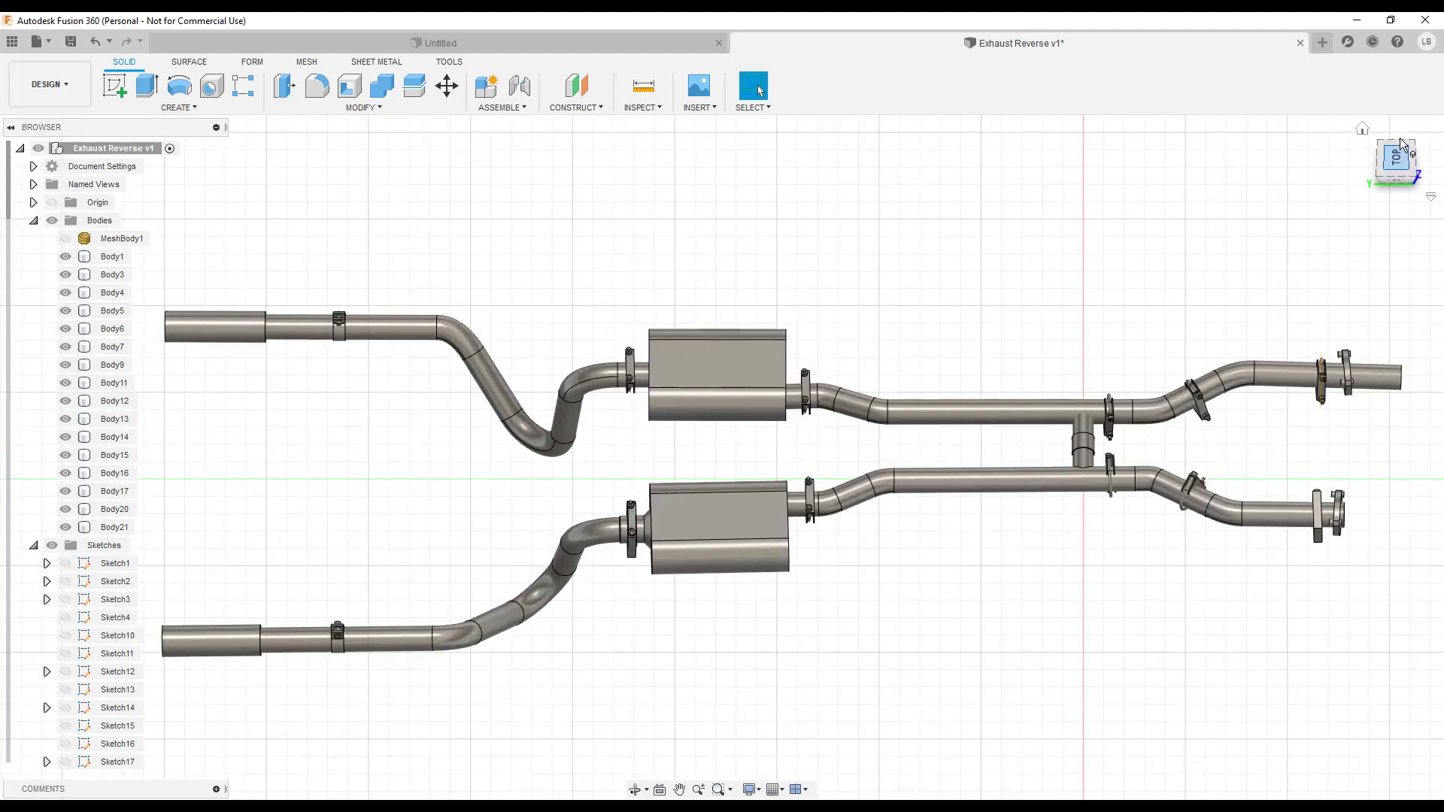